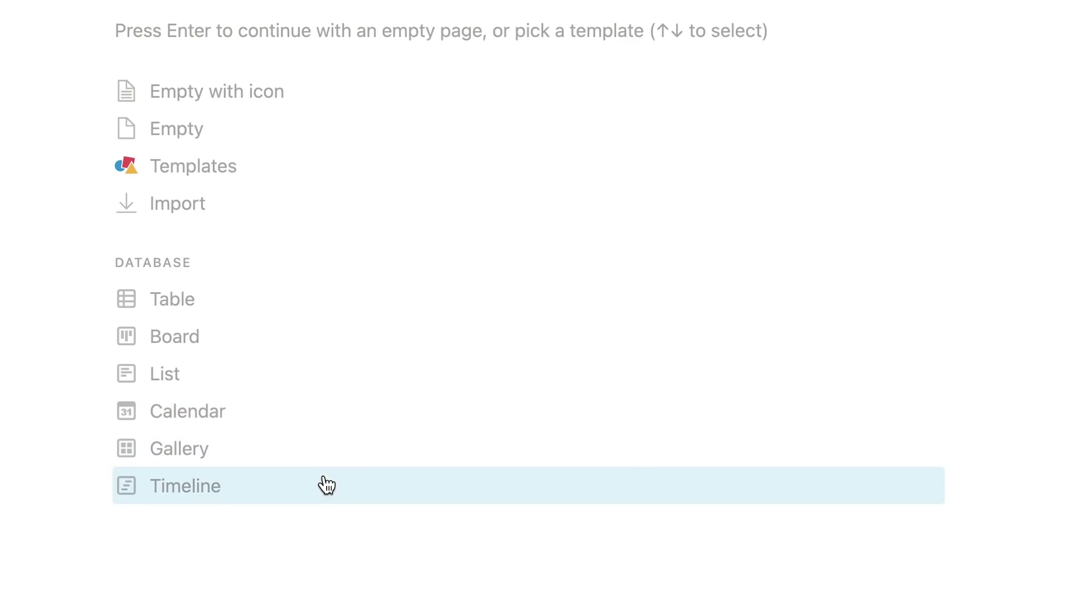
Set up the PW videos page as an empty page with an icon
scroll(327, 484, up, 3)
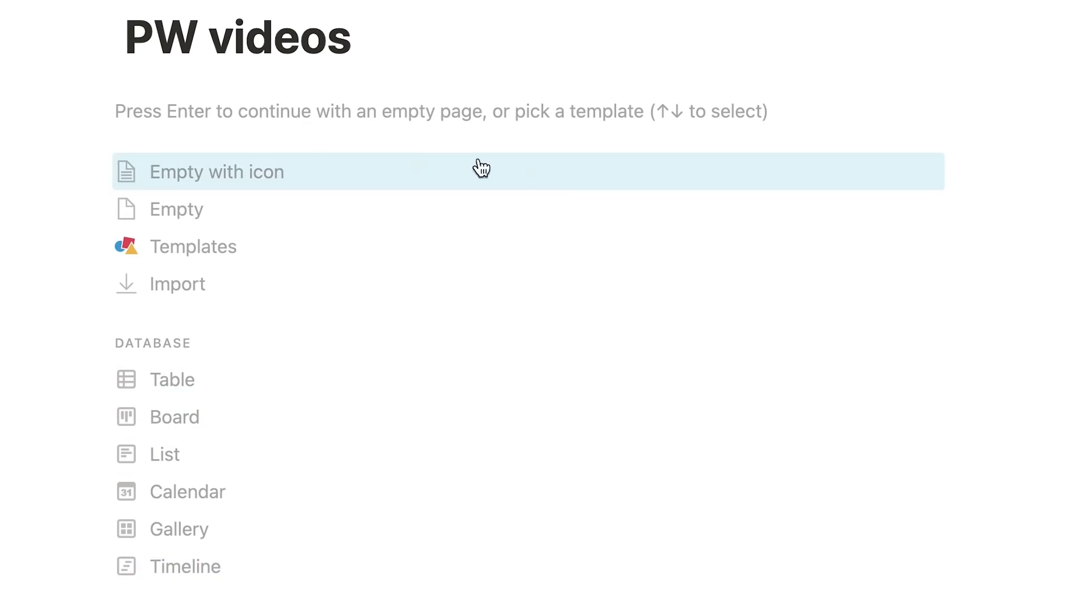
scroll(248, 176, down, 1)
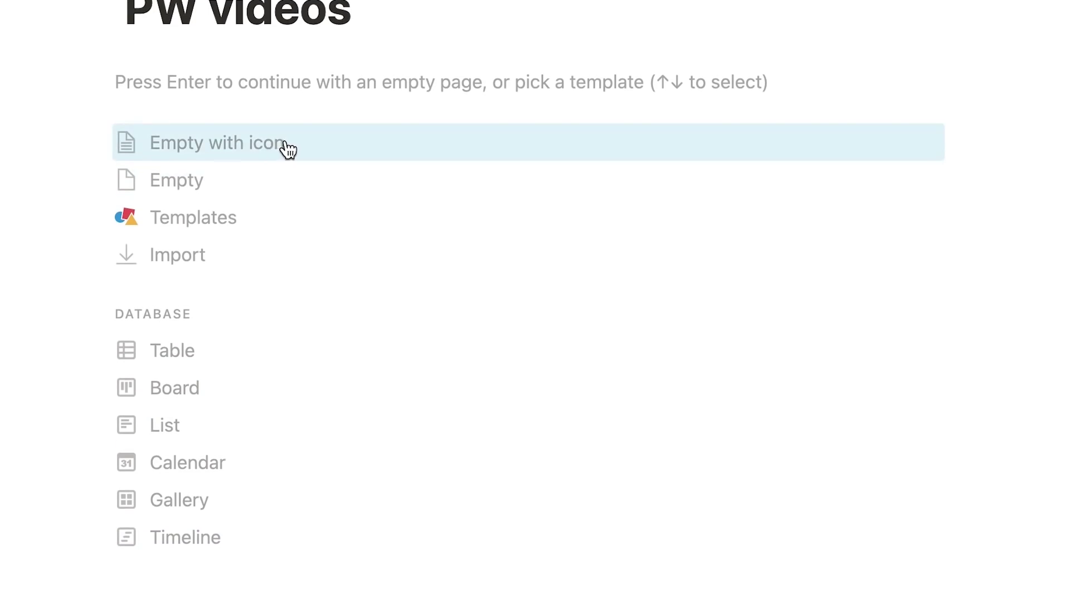
click(256, 145)
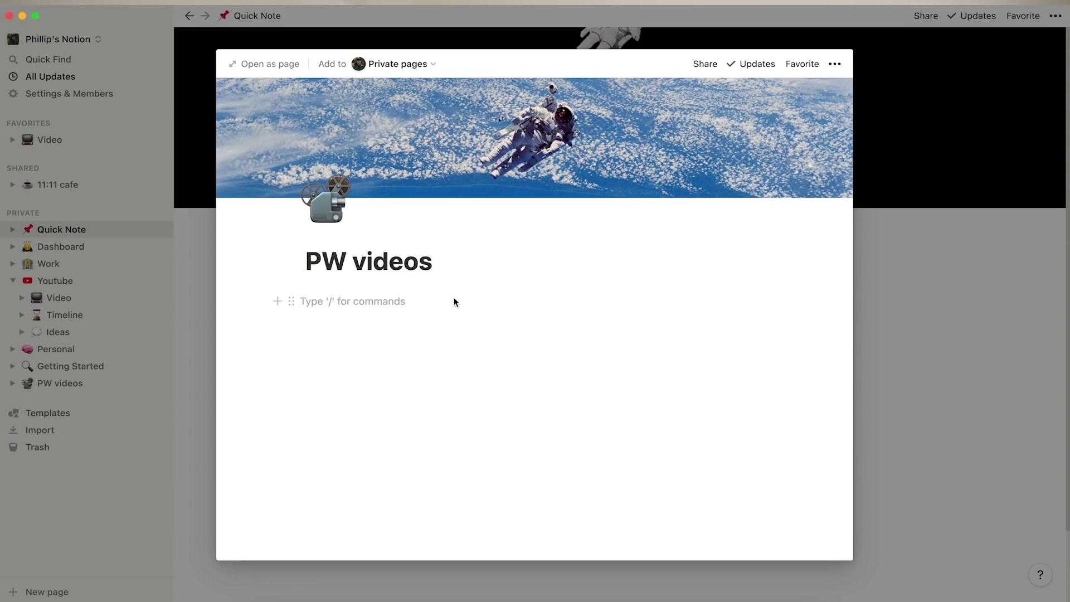
Insert an inline table database in the PW videos page and title it "Video plan"
text(/)
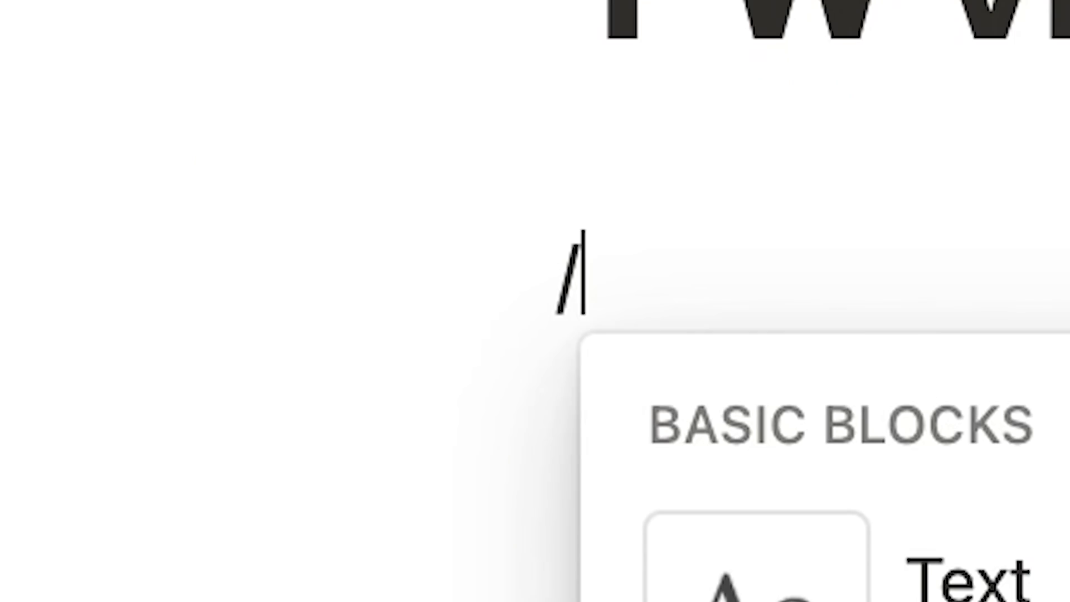
scroll(405, 429, down, 1)
scroll(824, 468, down, 3)
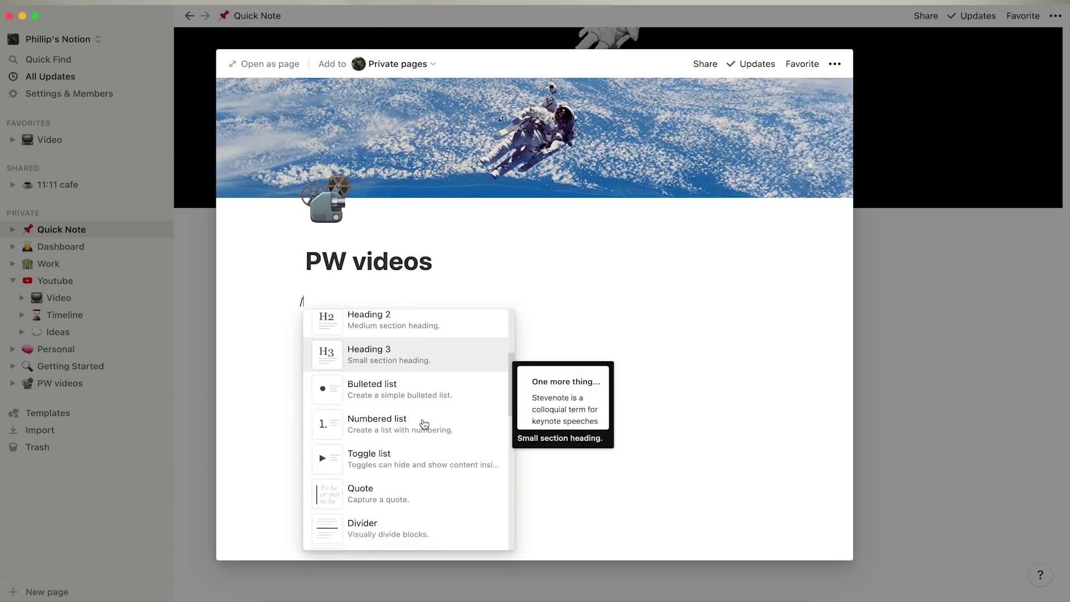
scroll(423, 423, down, 3)
scroll(424, 424, down, 5)
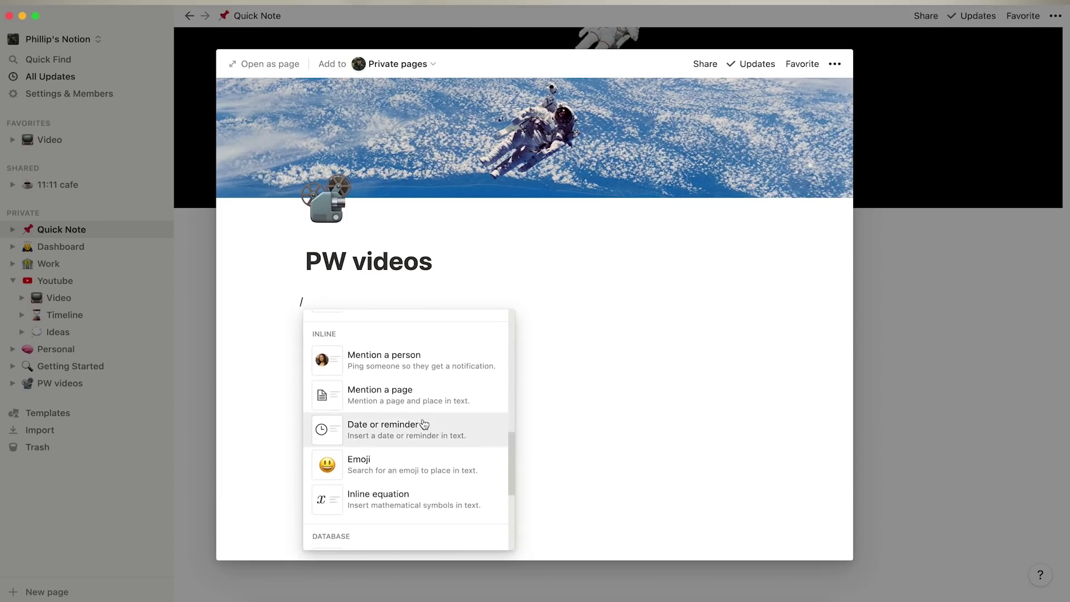
scroll(424, 424, down, 4)
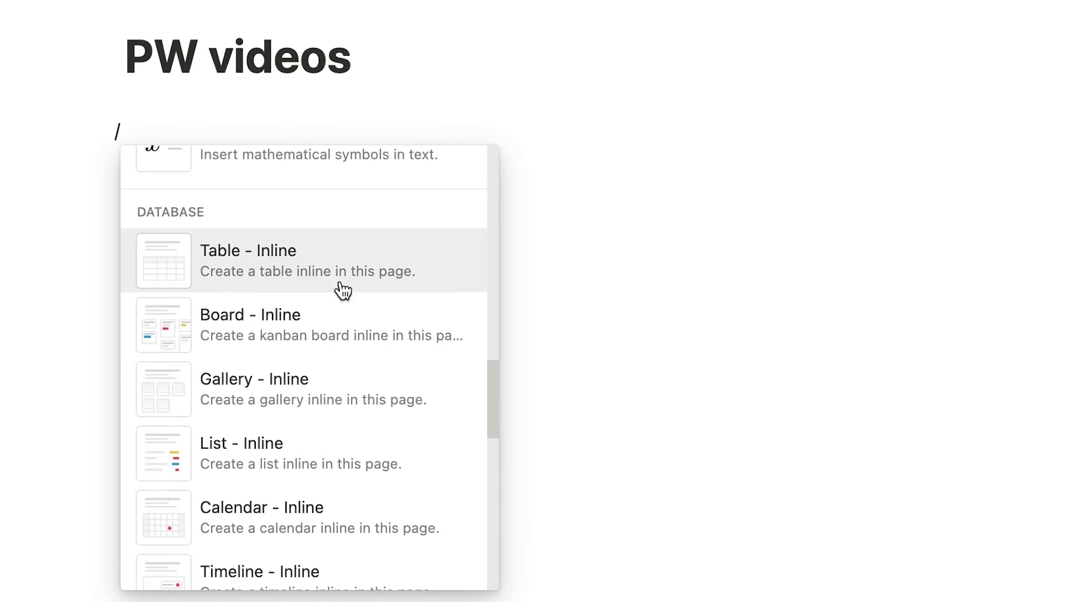
mouse_move(348, 279)
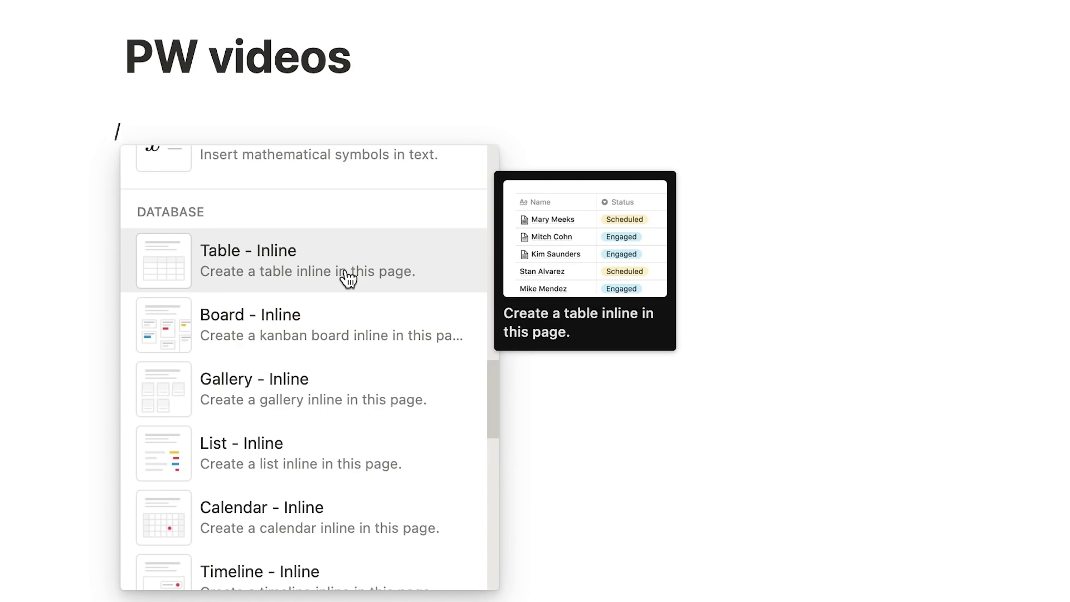
click(348, 279)
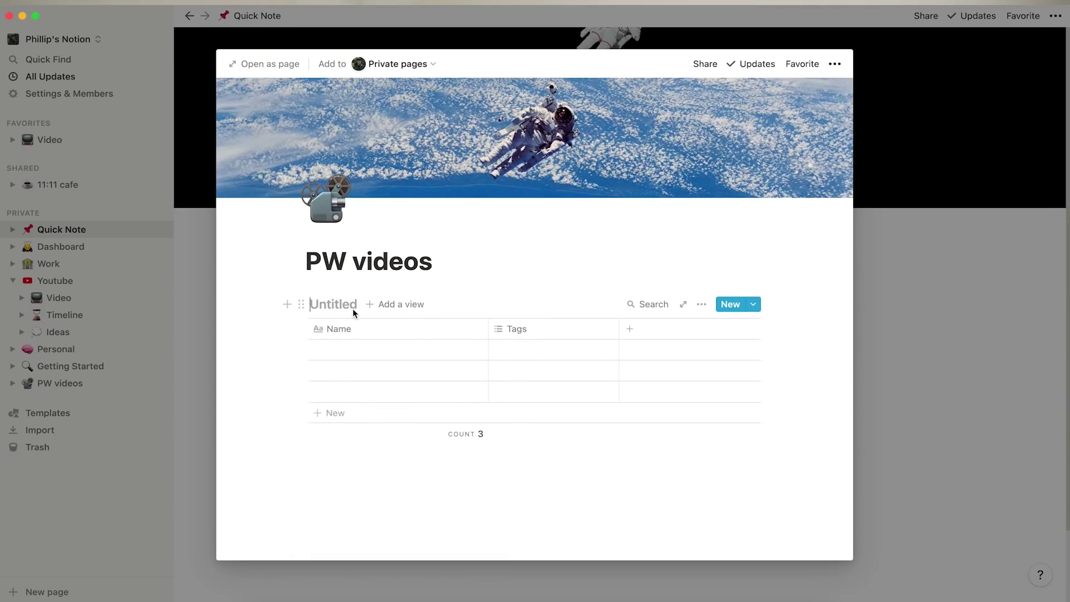
text(Video)
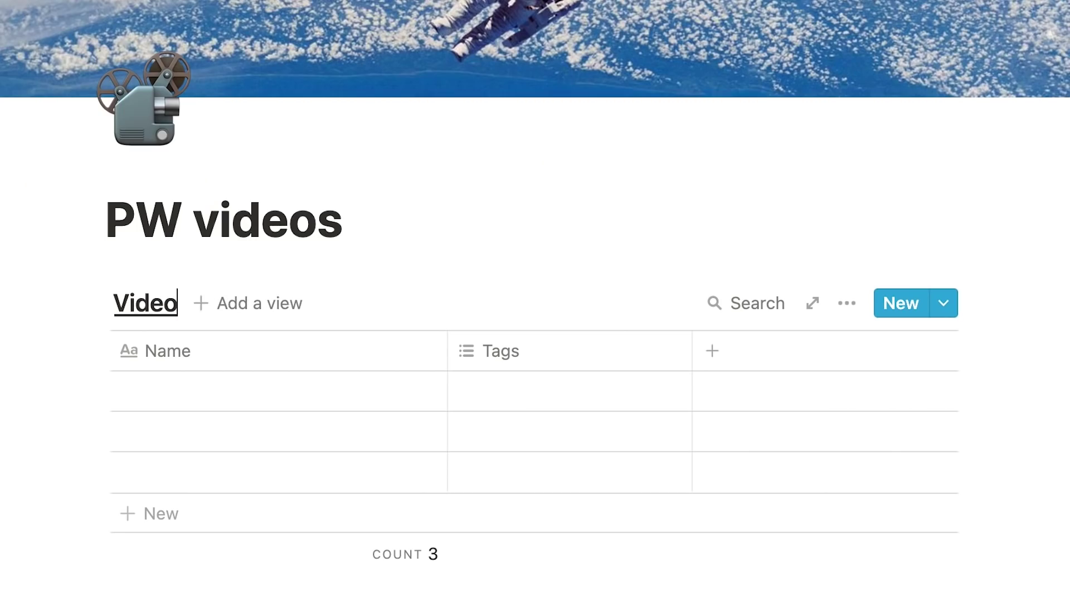
text( plan)
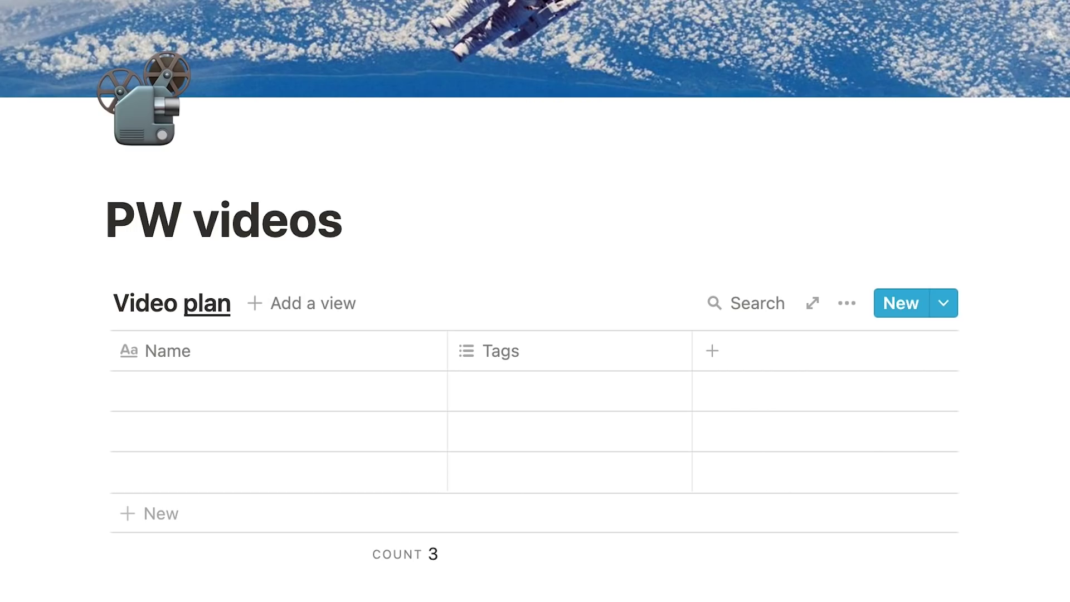
Rename the table's Name column to "Video titles"
key(Tab)
text(Video)
key(BackSpace)
key(BackSpace)
key(BackSpace)
key(BackSpace)
key(BackSpace)
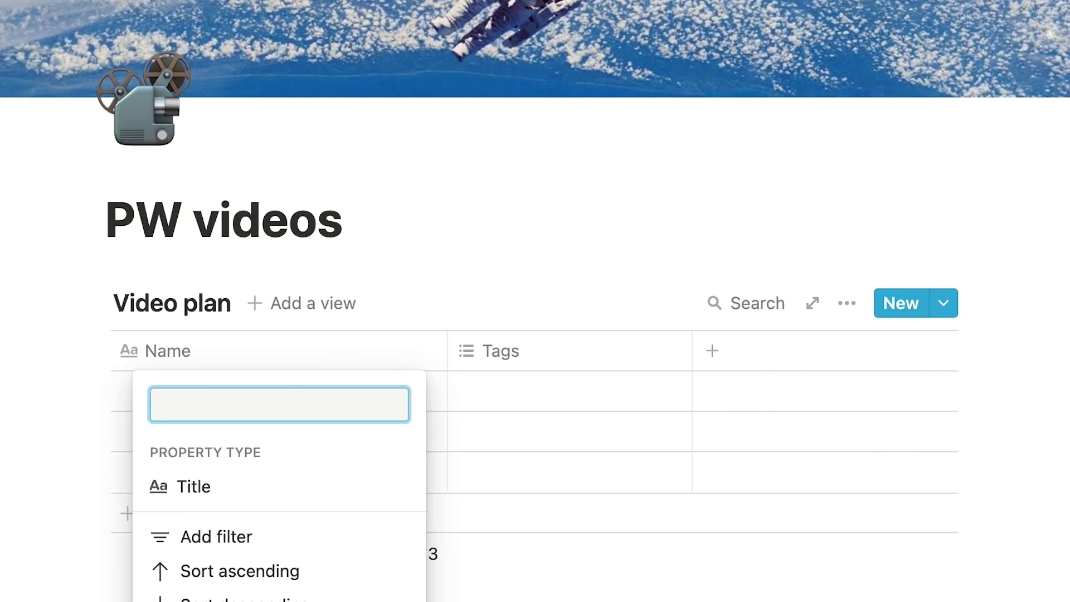
text(Video titles)
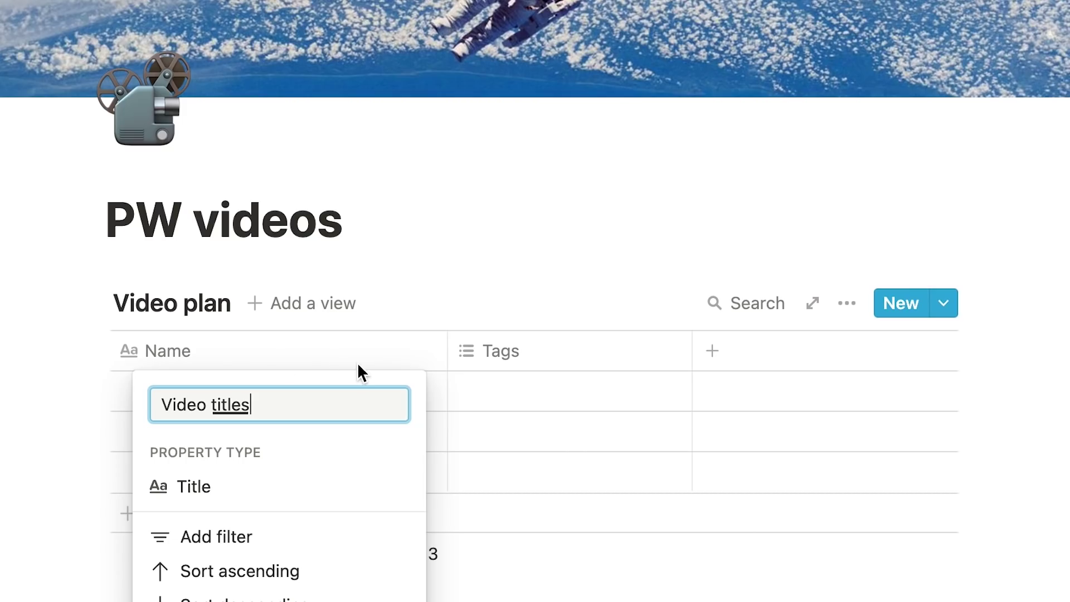
key(Return)
Make the Tags column a text property named "Guests" and narrow the Video titles column
click(566, 364)
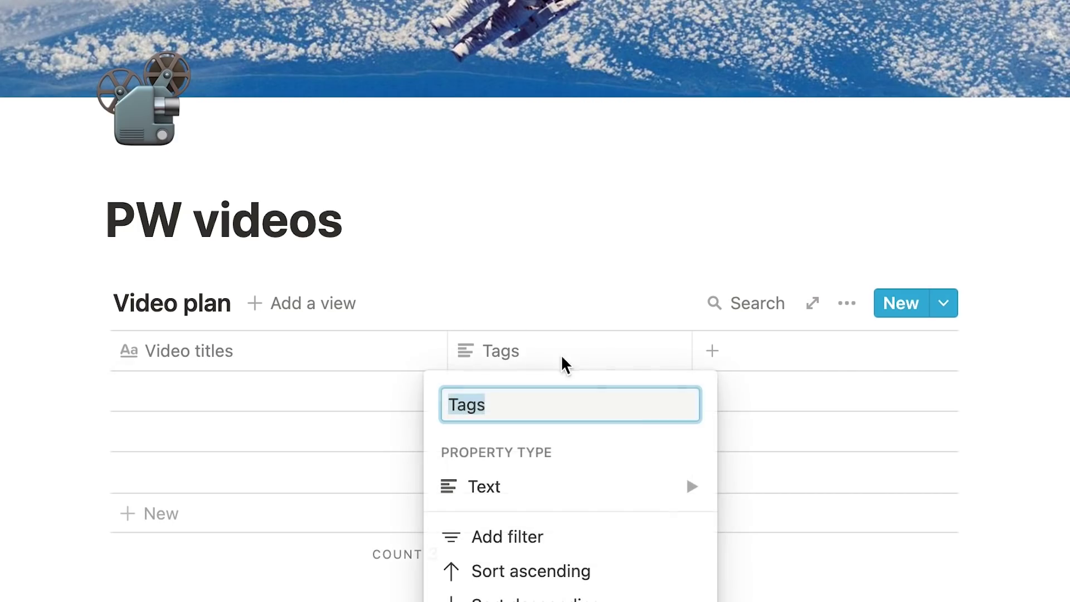
text(Guests)
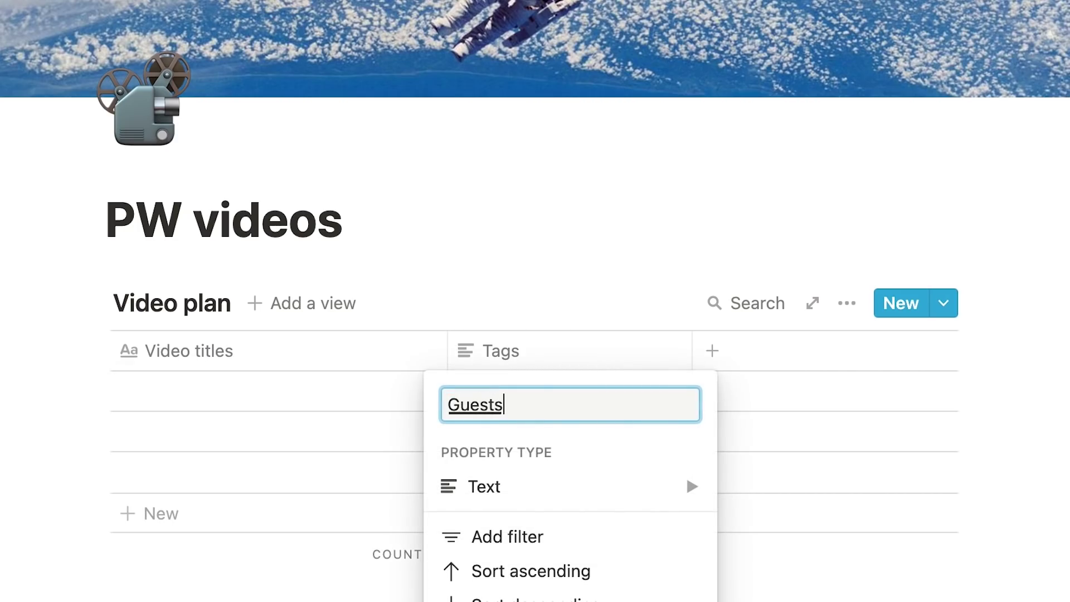
key(Return)
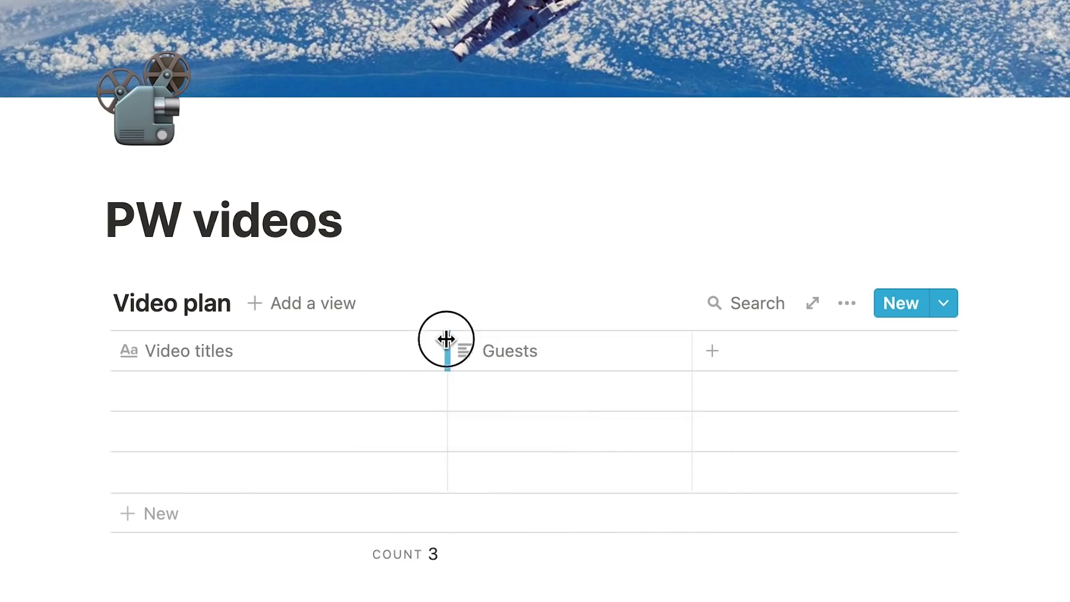
drag(447, 337, 314, 342)
Add a Date column named "Filming date" to the Video plan table
click(578, 350)
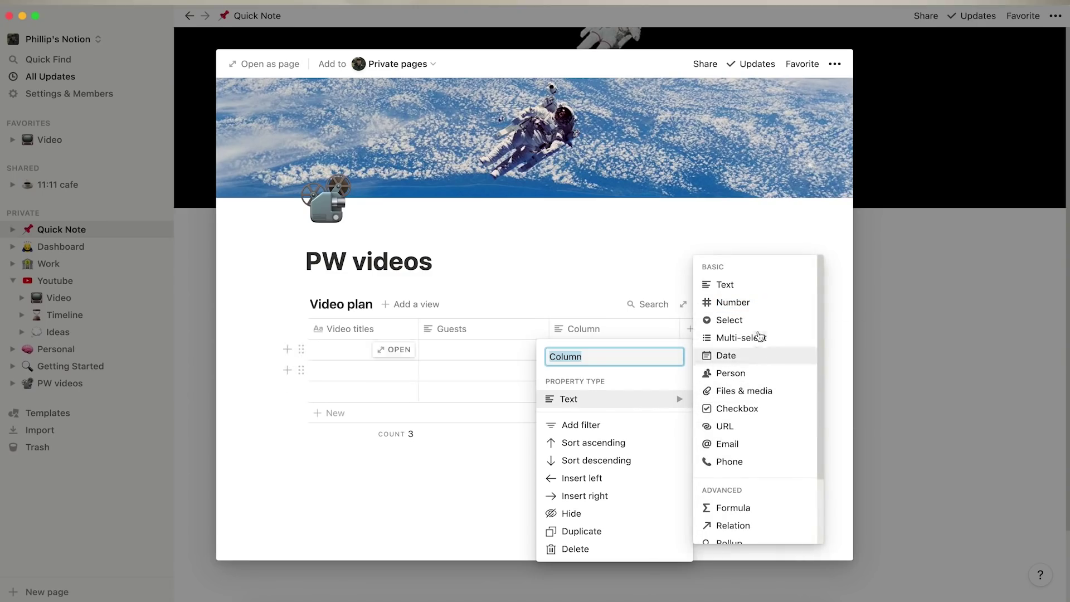
click(726, 355)
text(Film)
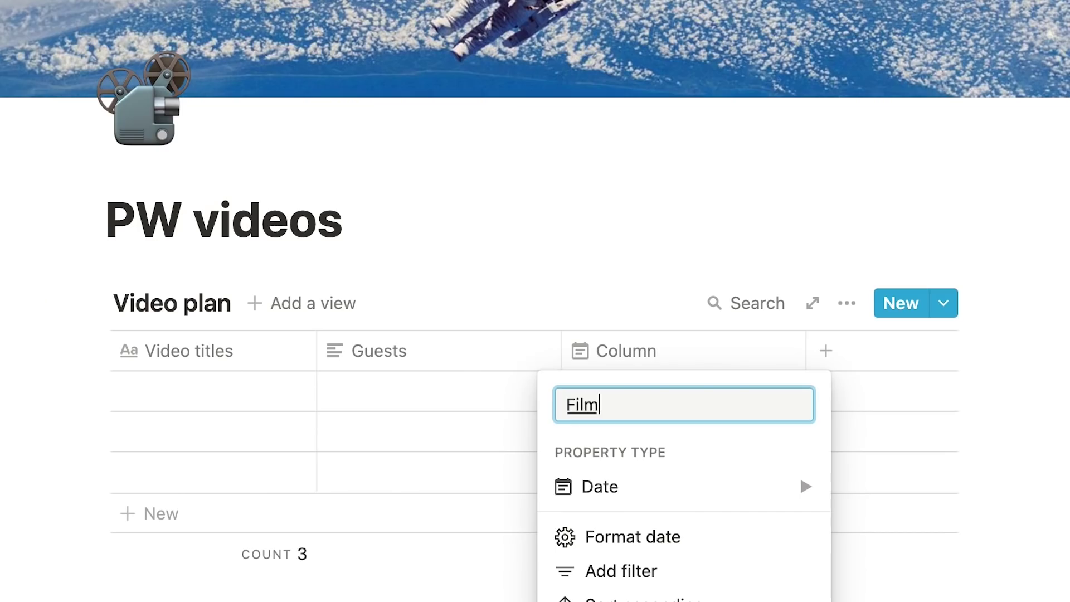
text(ing date)
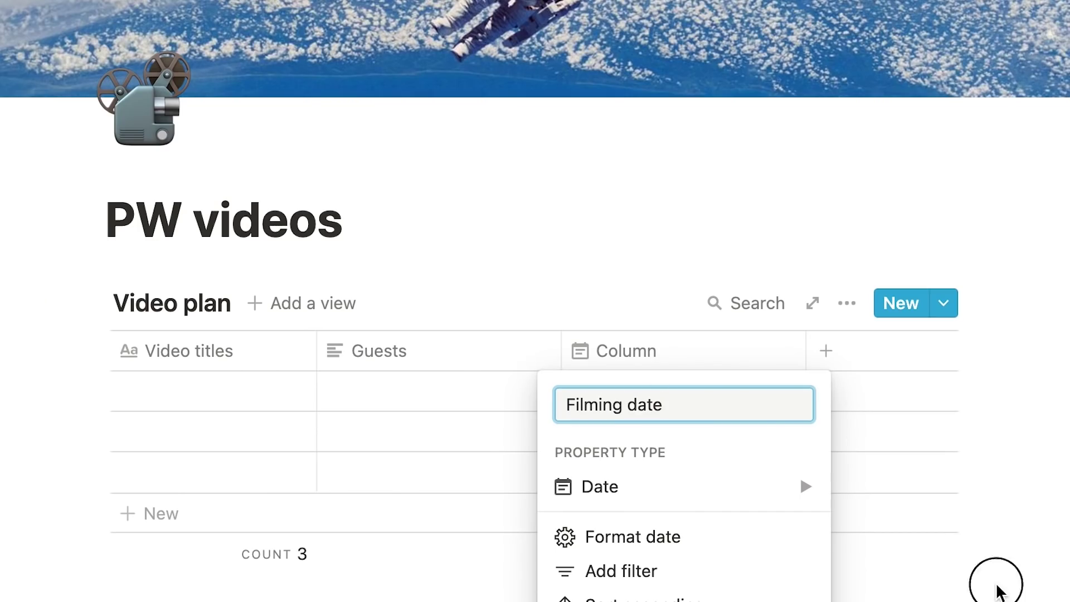
click(1023, 580)
Add a Text column named "Editing Deadline" and open the first row's video title cell for entry
click(826, 351)
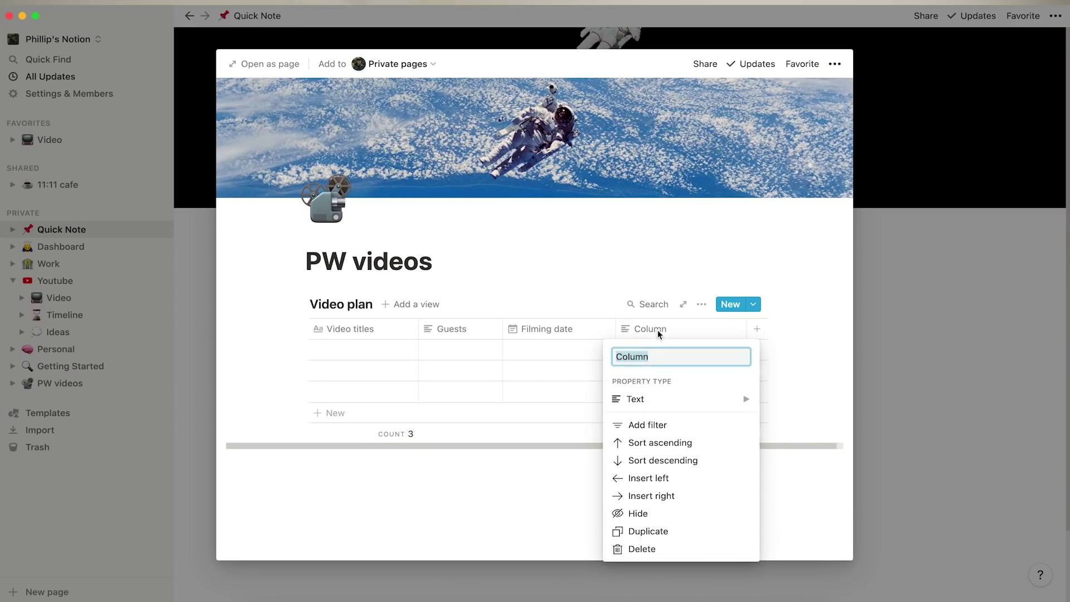
text(Editin)
key(alt+BackSpace)
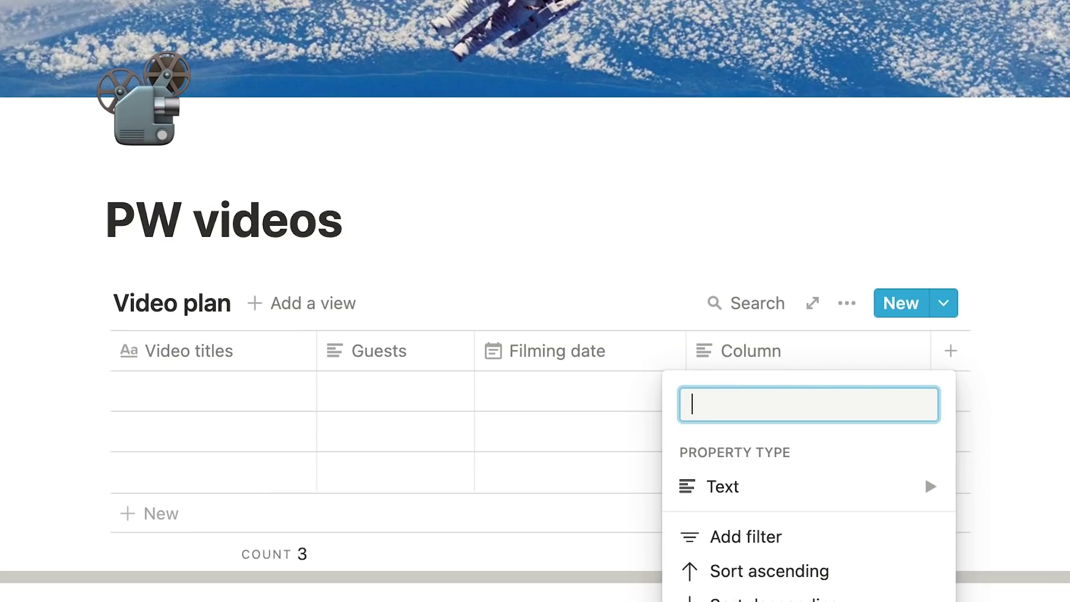
text(Editing)
key(BackSpace)
text(d)
key(BackSpace)
text(Deadline)
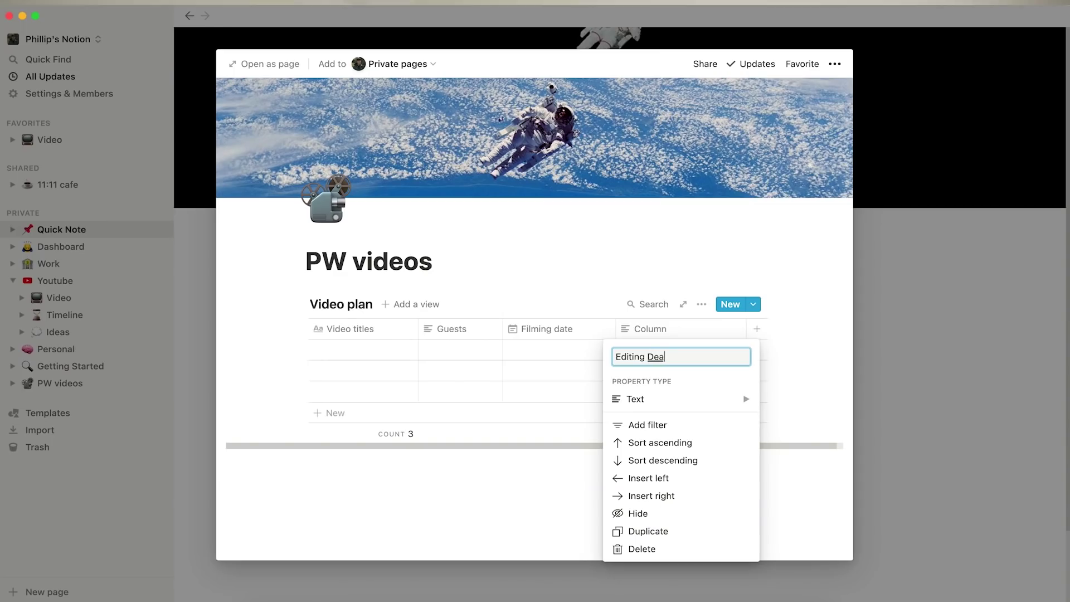
click(685, 401)
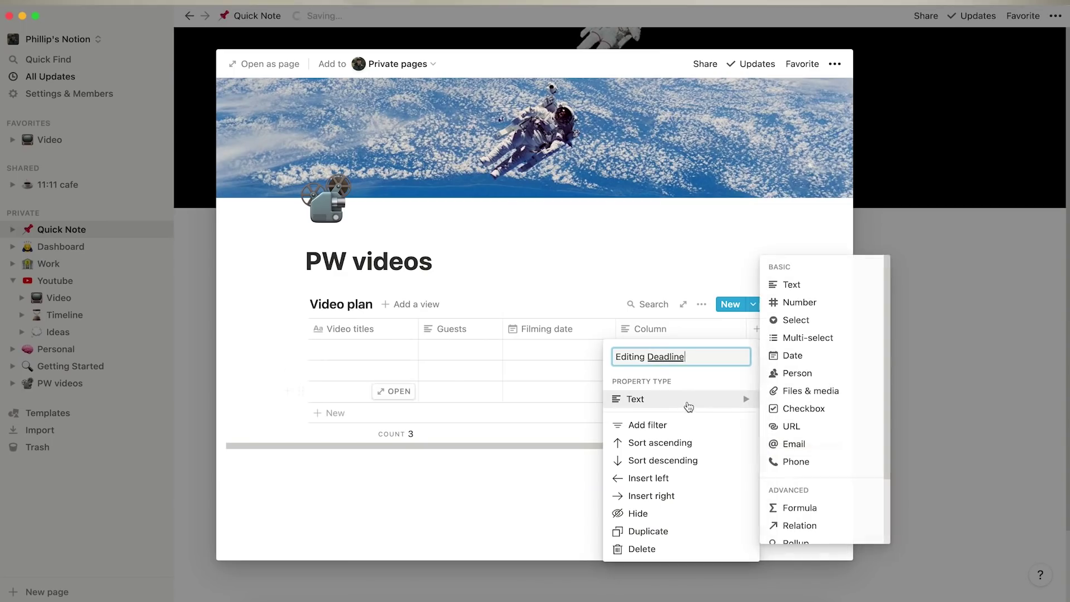
click(812, 282)
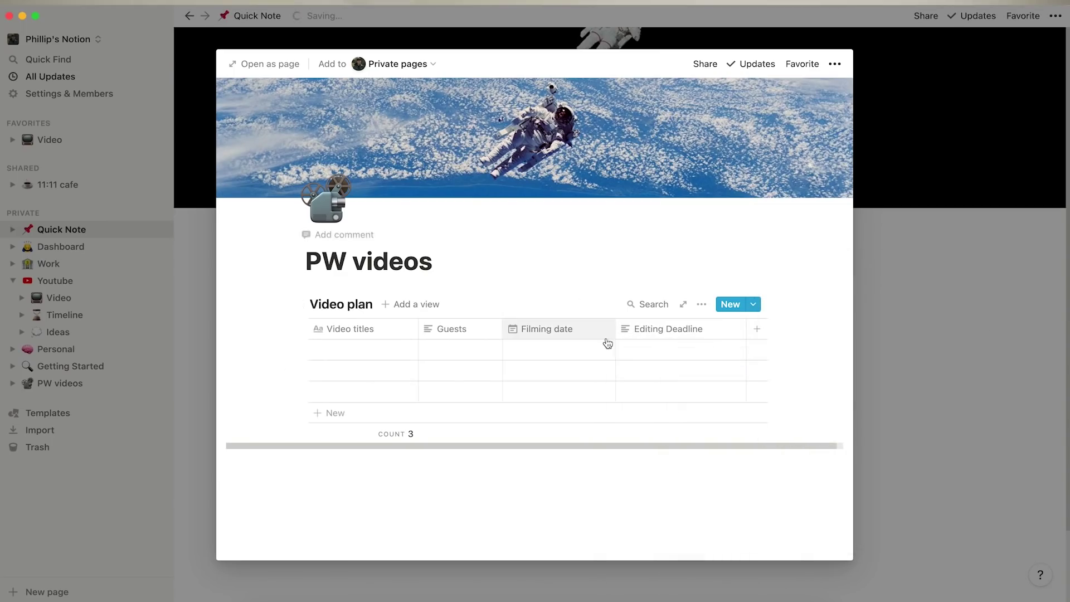
click(324, 351)
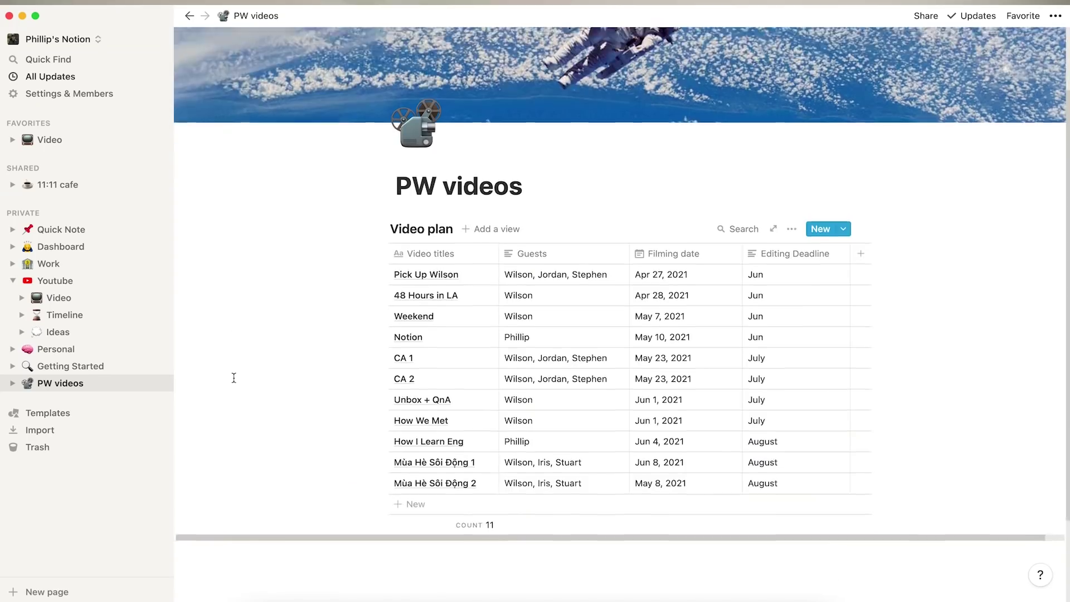
Insert an inline board database below the Video plan table and title it "Timeline"
scroll(234, 378, down, 3)
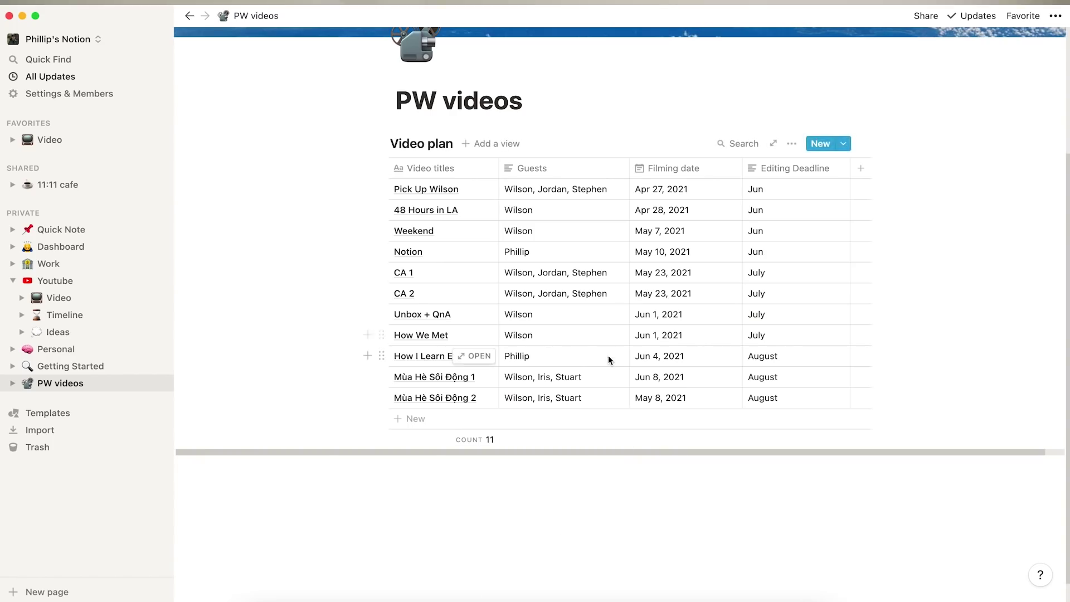
scroll(466, 464, down, 1)
click(466, 464)
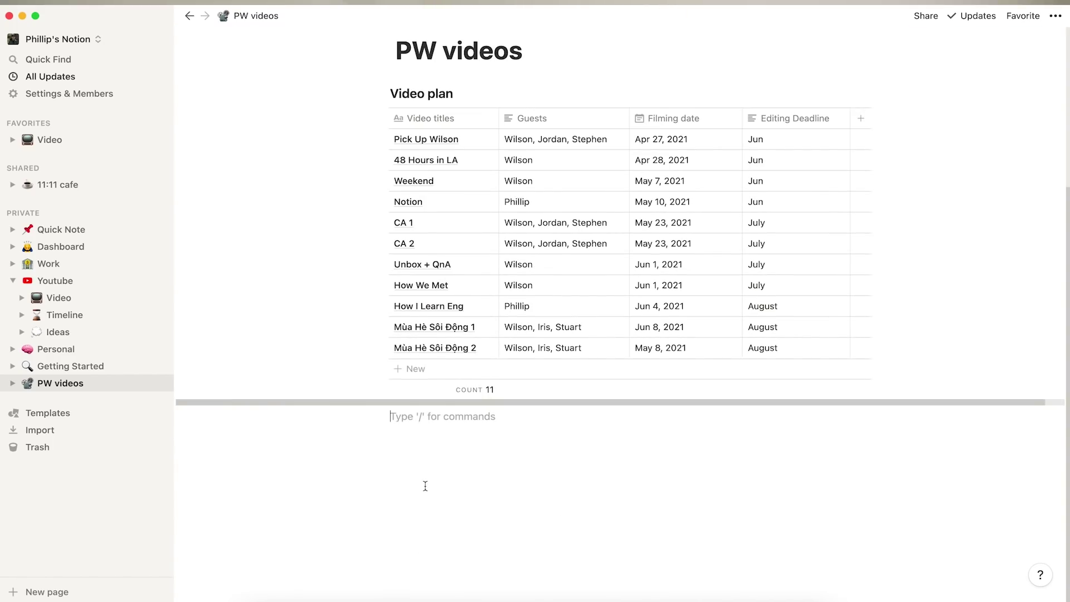
text(/)
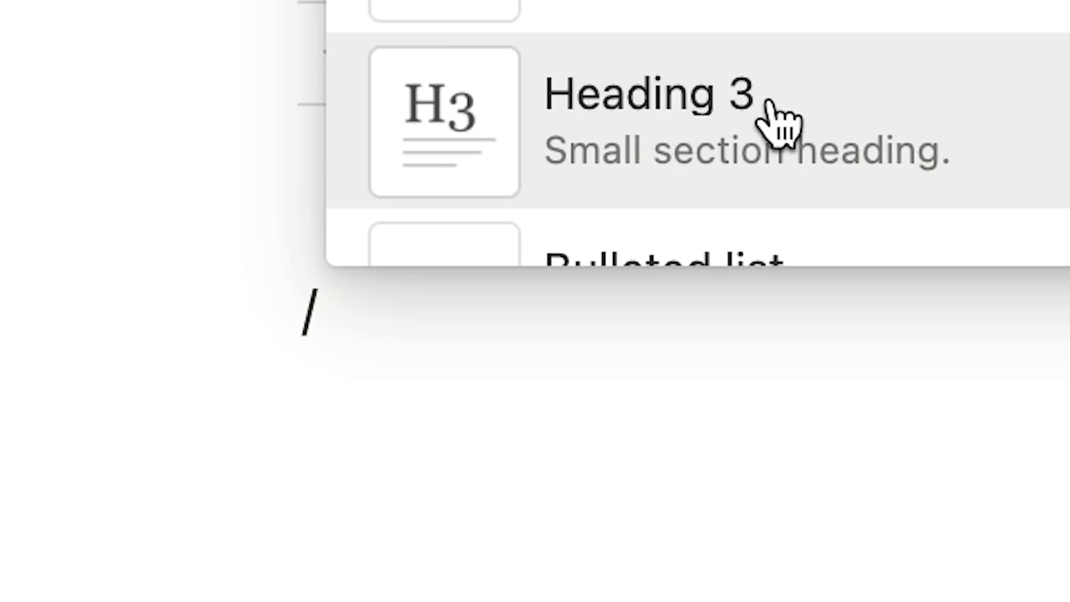
scroll(484, 380, down, 8)
scroll(450, 436, down, 8)
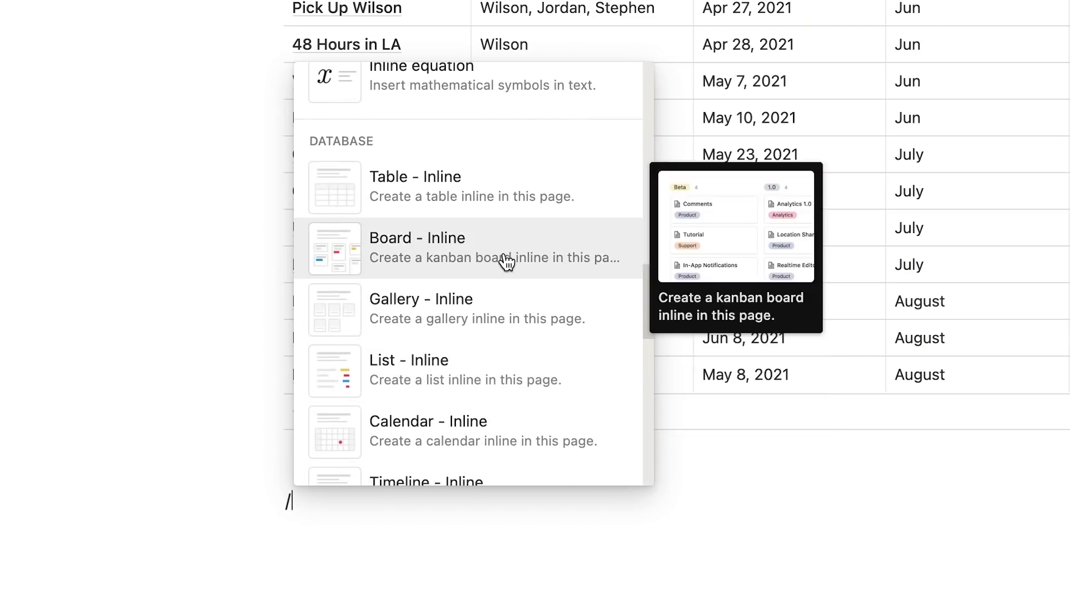
click(453, 260)
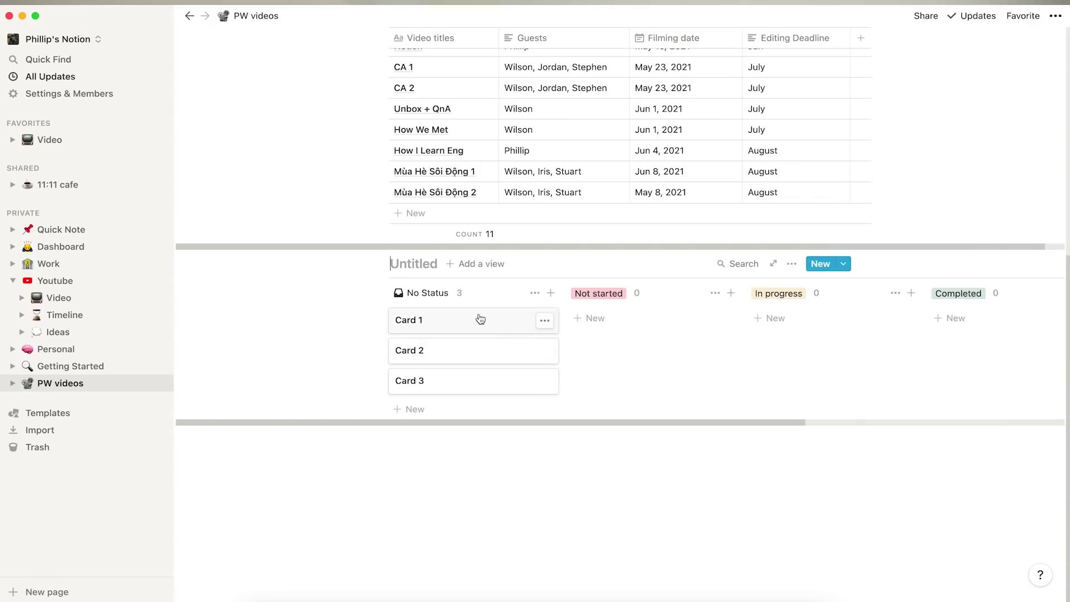
text(Timeline)
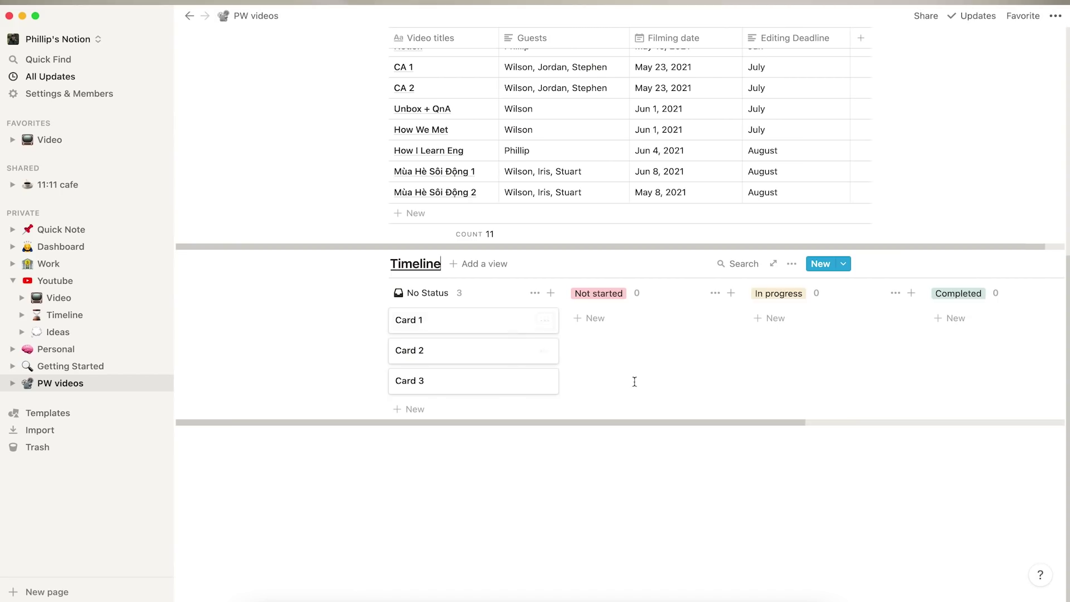
Rename the Timeline board's "Not started" group to "Planned"
scroll(647, 387, right, 3)
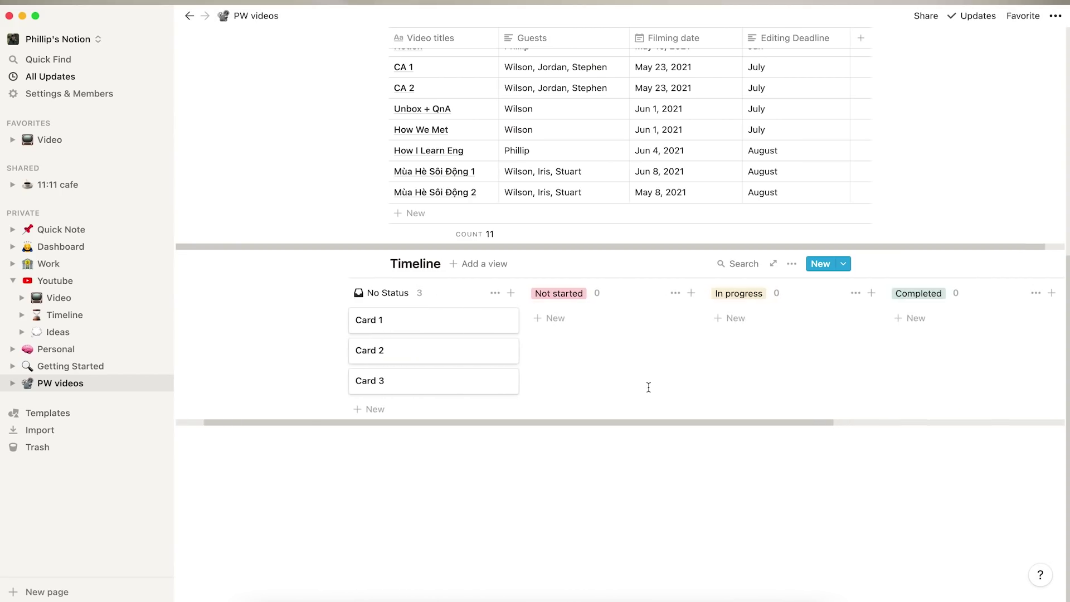
click(537, 294)
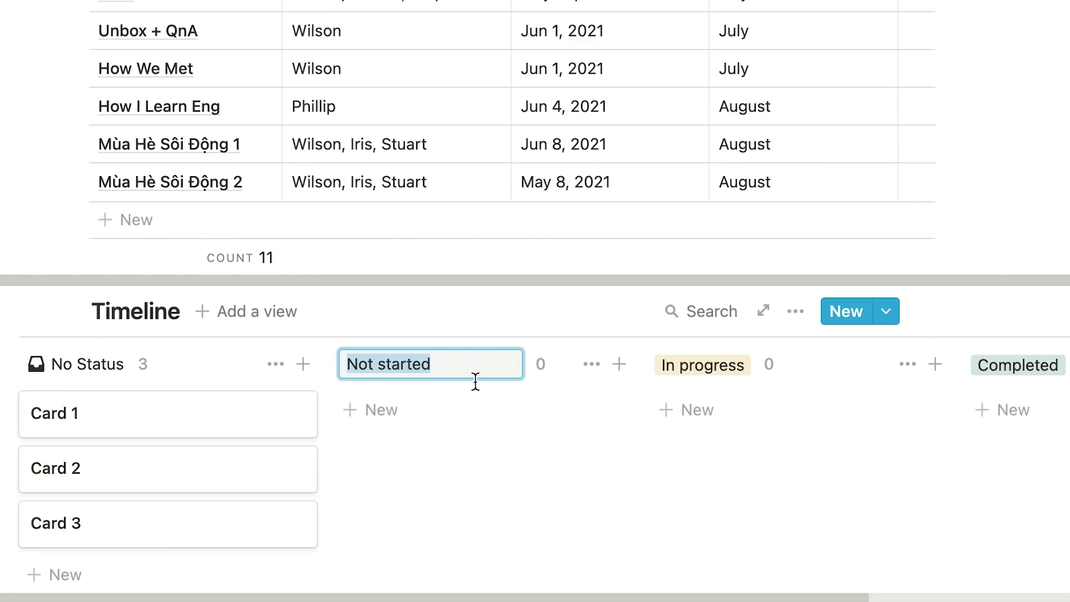
text(Planned)
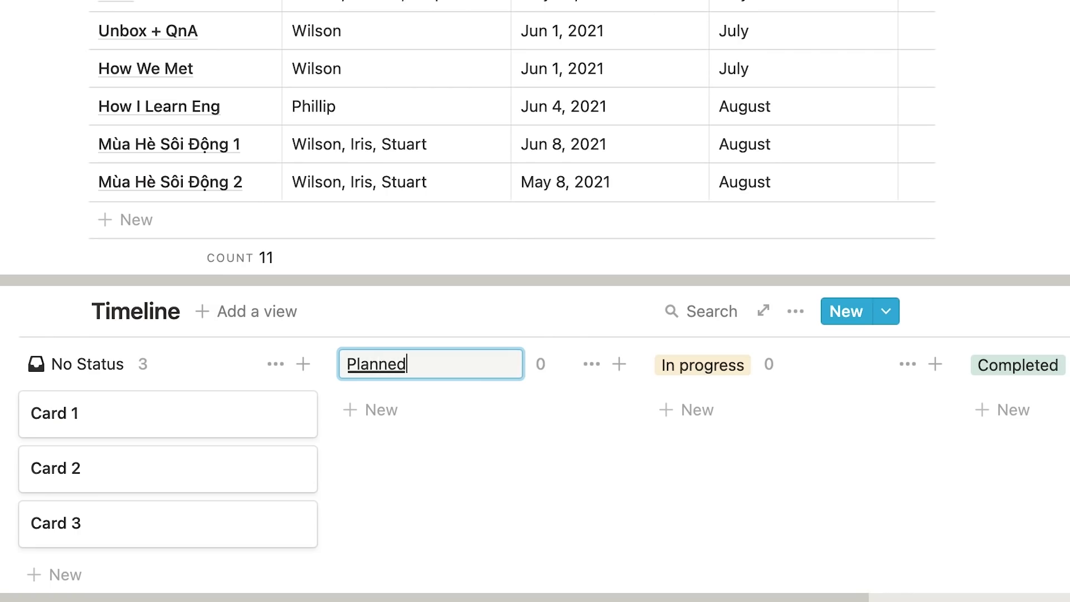
key(Return)
Rename the Timeline board's "In progress" group to "Recored"
scroll(590, 366, right, 2)
click(629, 362)
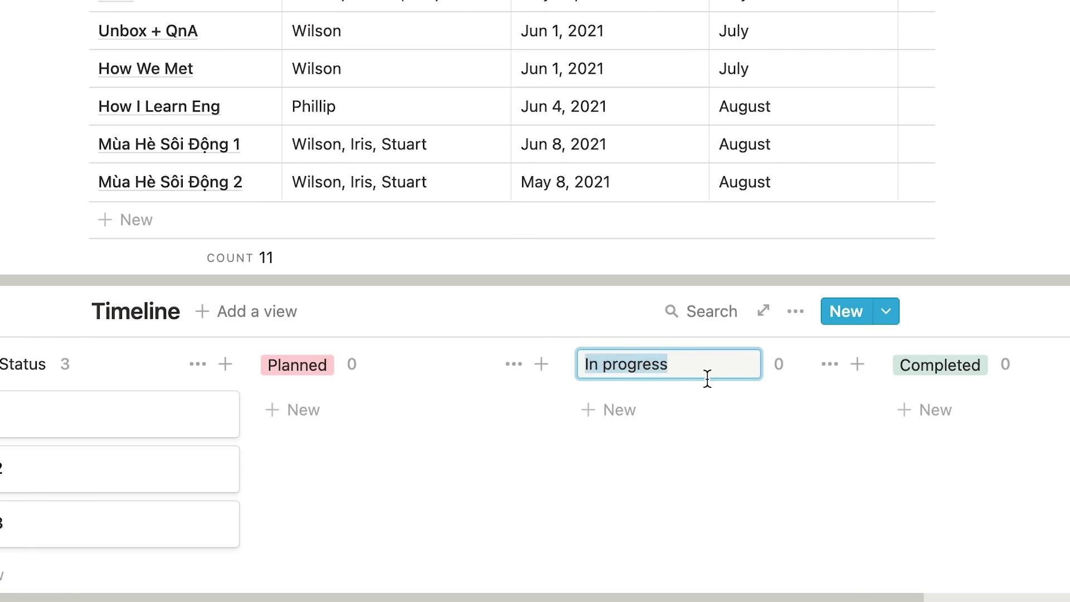
text(Fi)
key(BackSpace)
key(BackSpace)
text(Re)
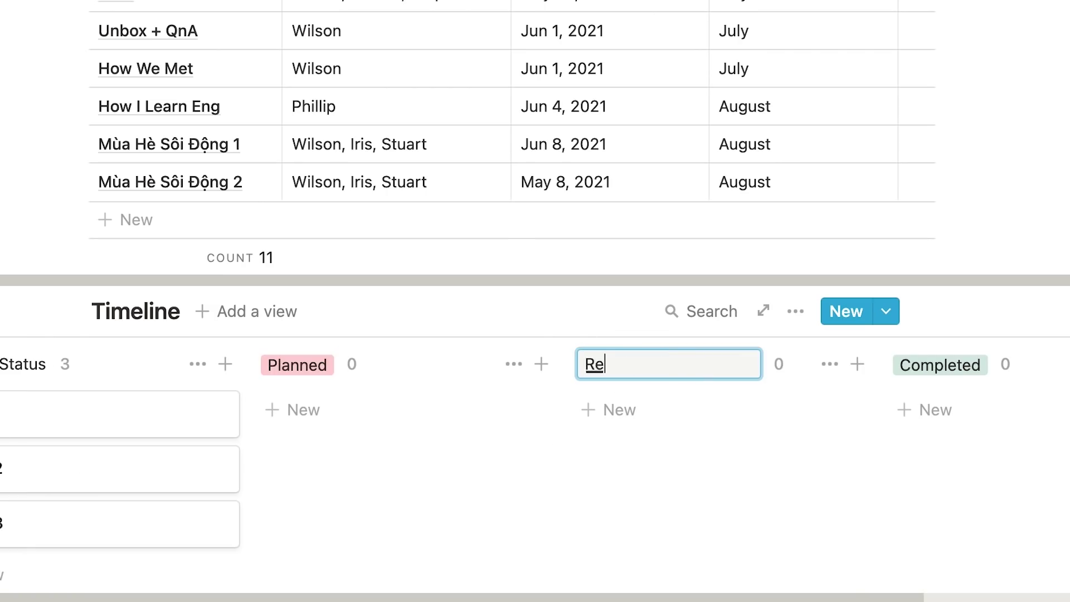
text(cored)
key(Return)
Rename the Timeline board's "Completed" group to "Edited"
click(947, 368)
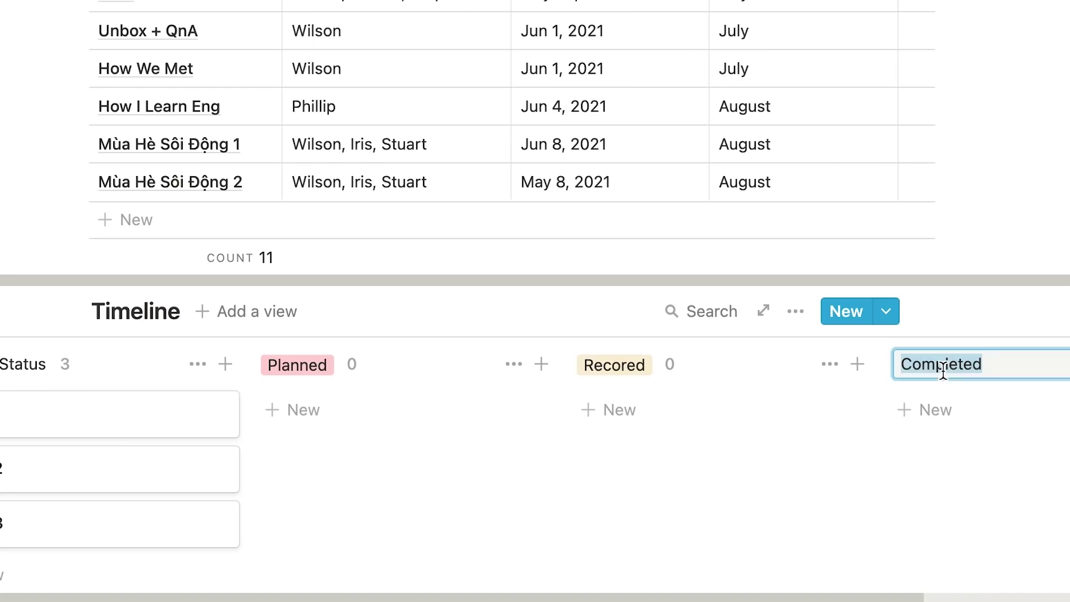
text(Edi)
click(942, 413)
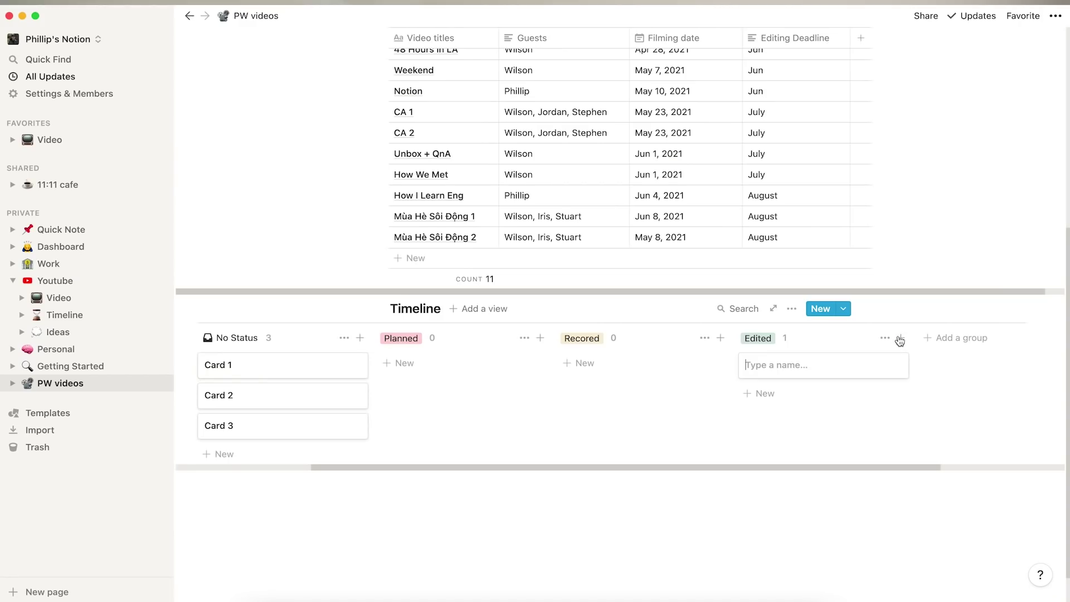
Add a new group named "Posted" after the "Edited" group on the Timeline board
click(947, 338)
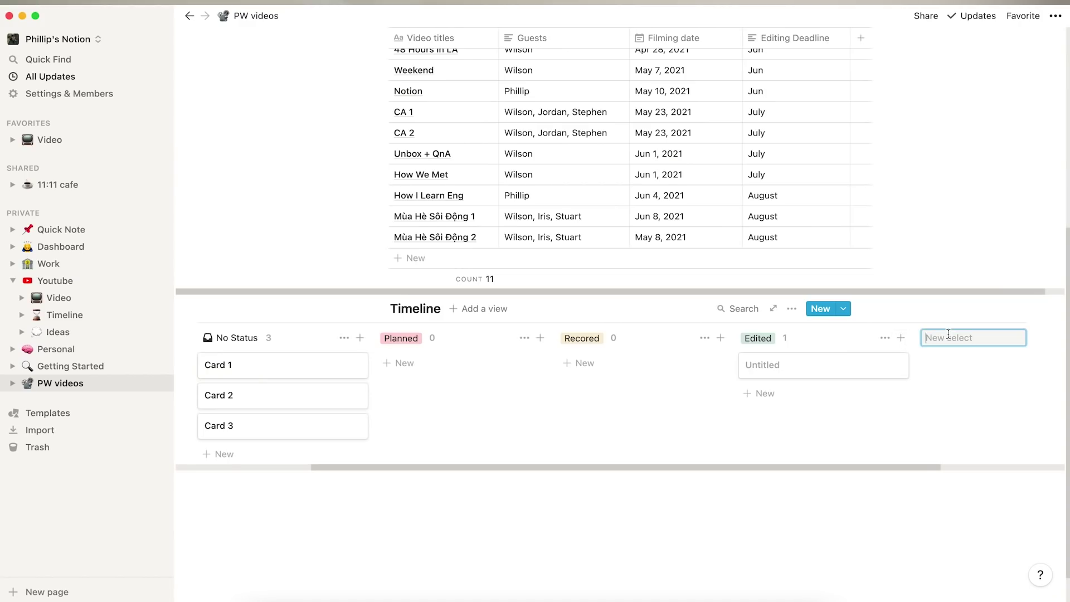
text(Poste)
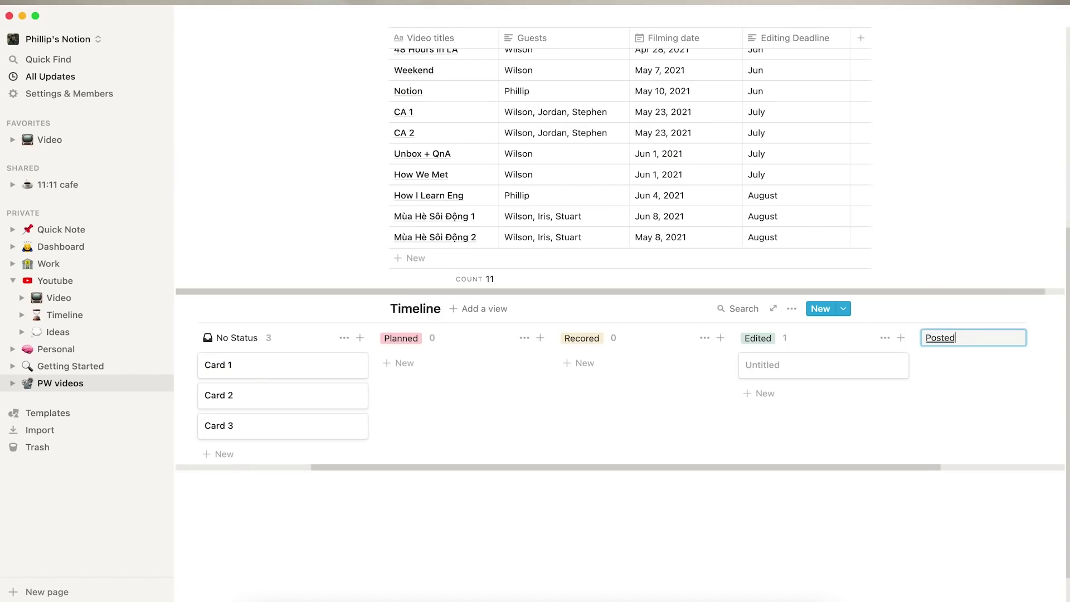
text(d)
key(Escape)
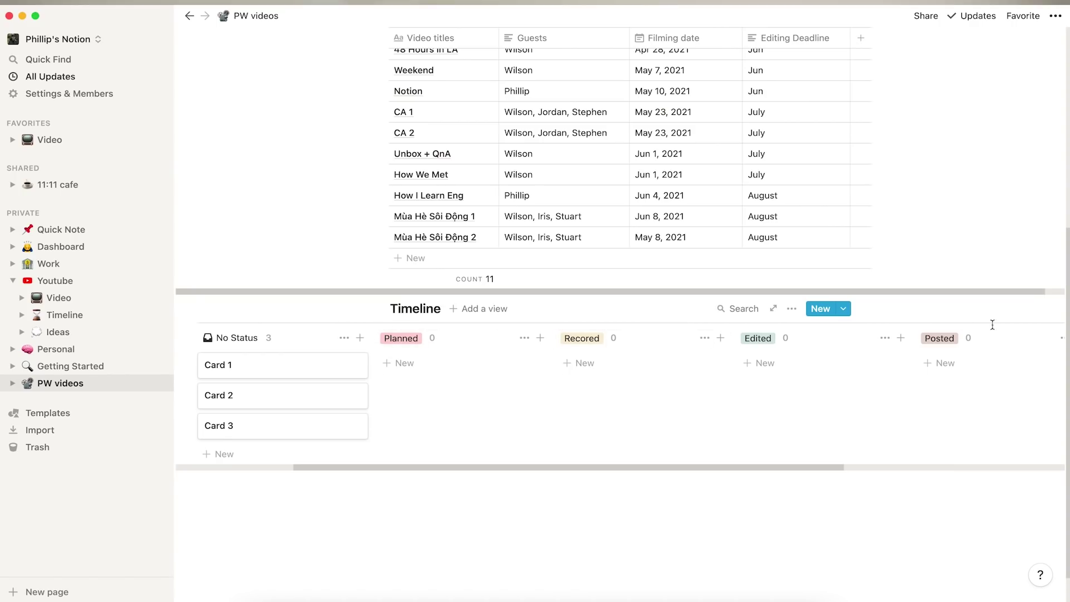
Hide the "No Status" group on the Timeline board
click(344, 338)
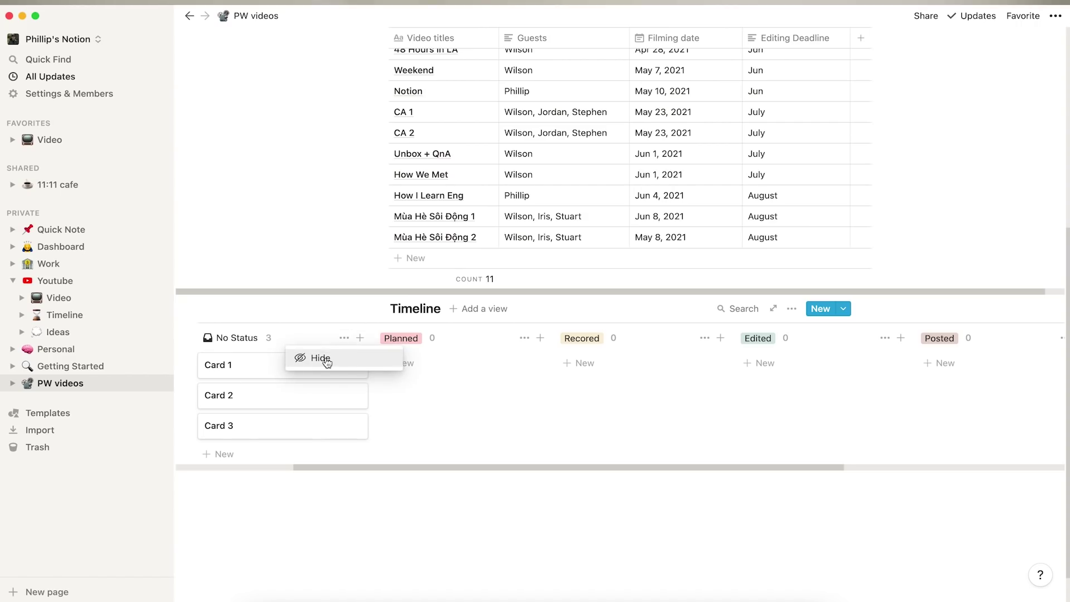
click(327, 362)
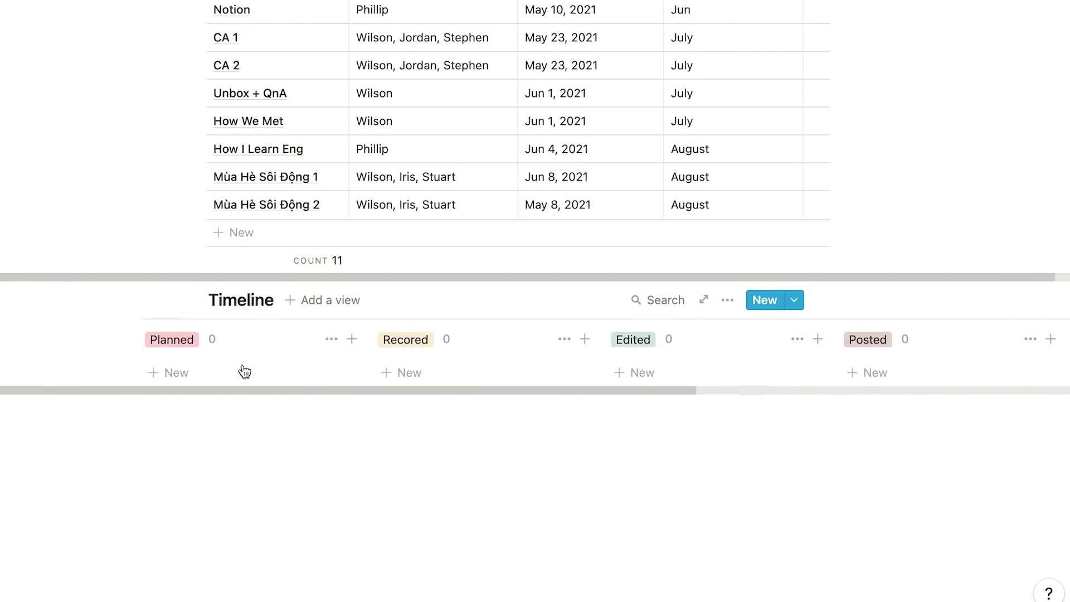
scroll(243, 371, up, 2)
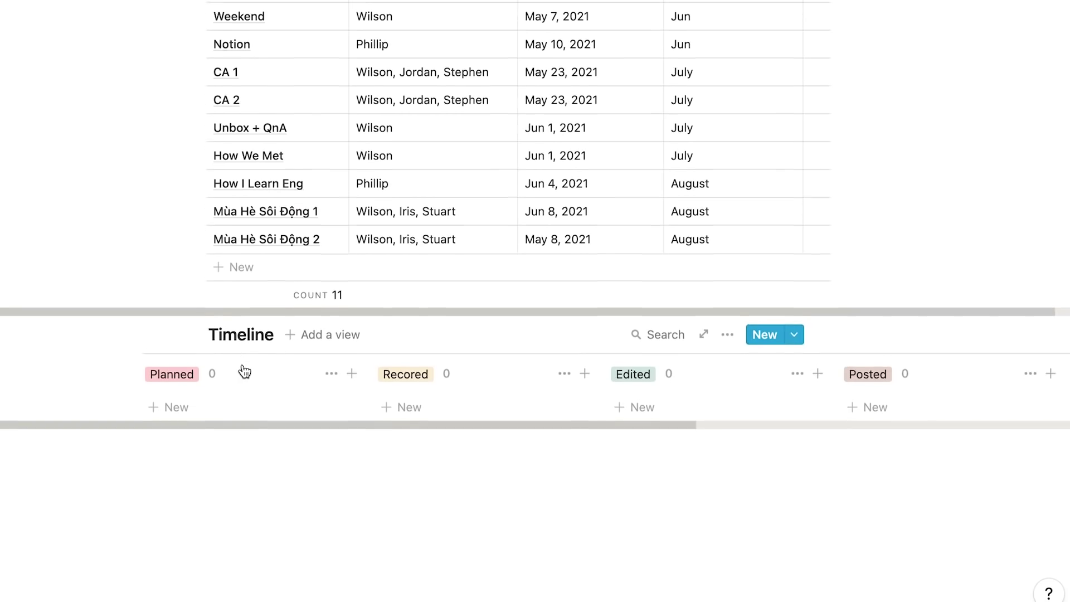
scroll(241, 370, down, 1)
scroll(261, 2, up, 2)
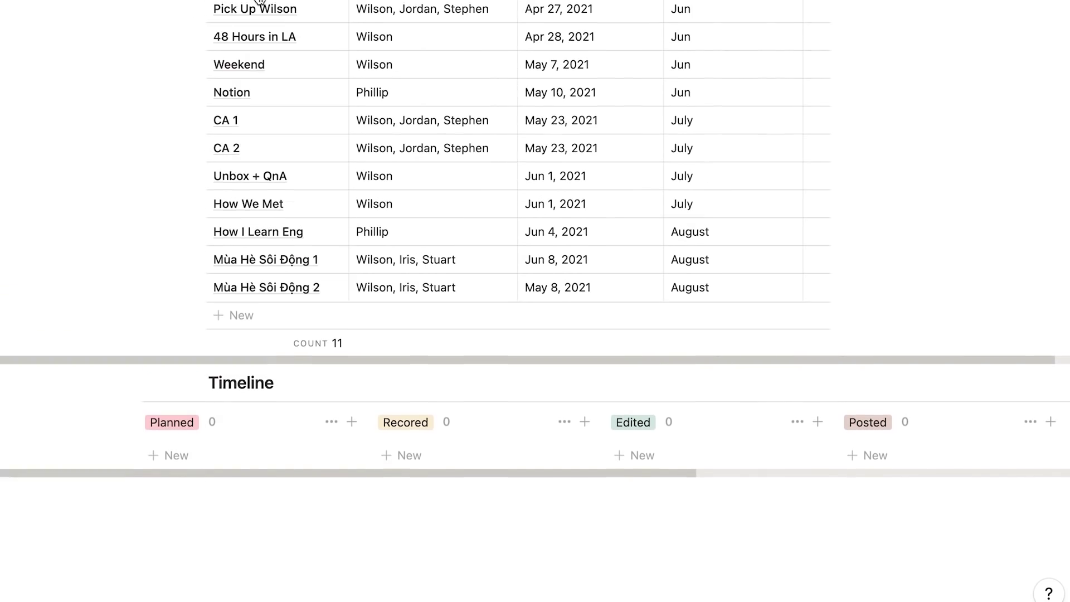
scroll(206, 465, down, 3)
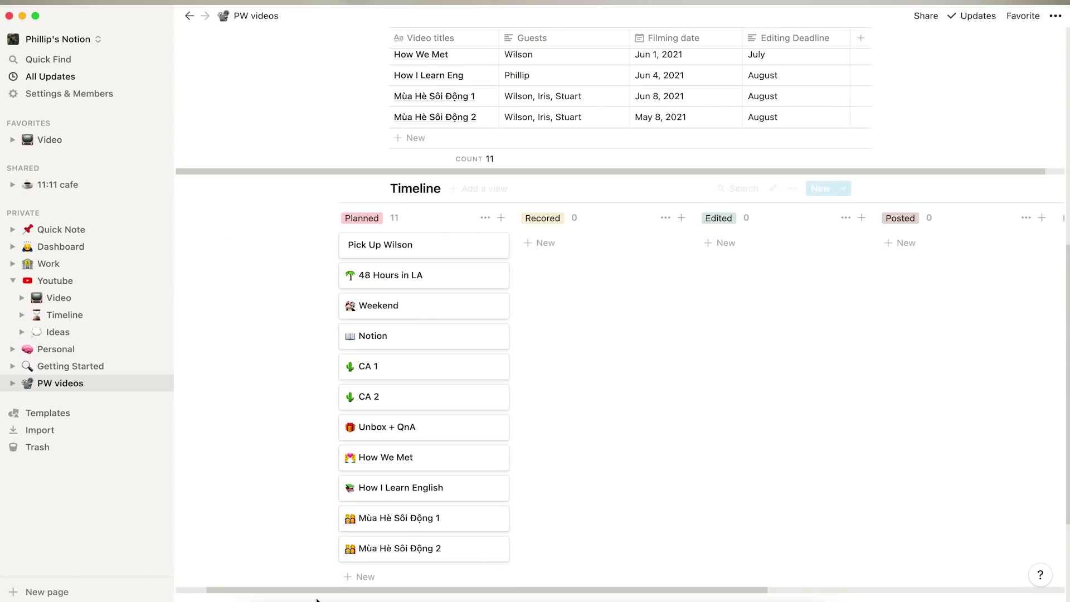
Give the first card in the Planned group a smiling face with hearts emoji as its page icon
scroll(690, 528, right, 2)
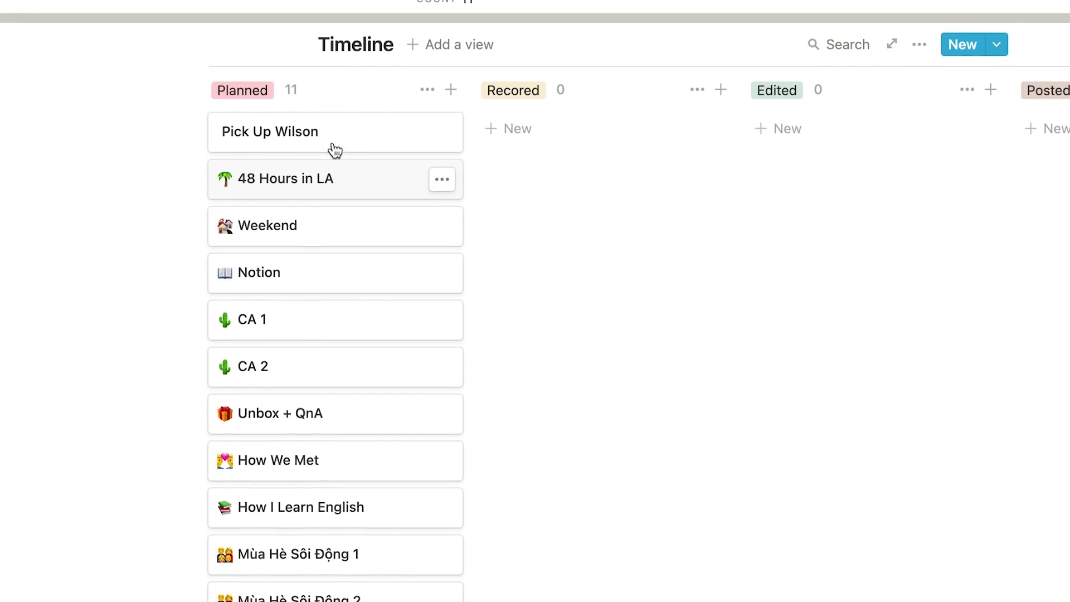
click(293, 134)
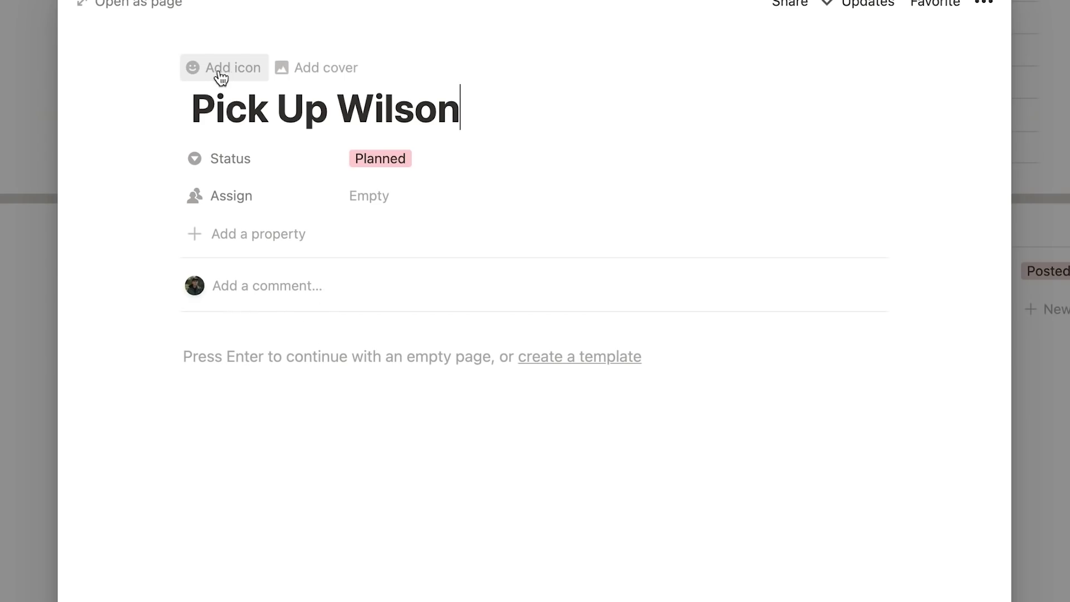
click(221, 75)
click(248, 170)
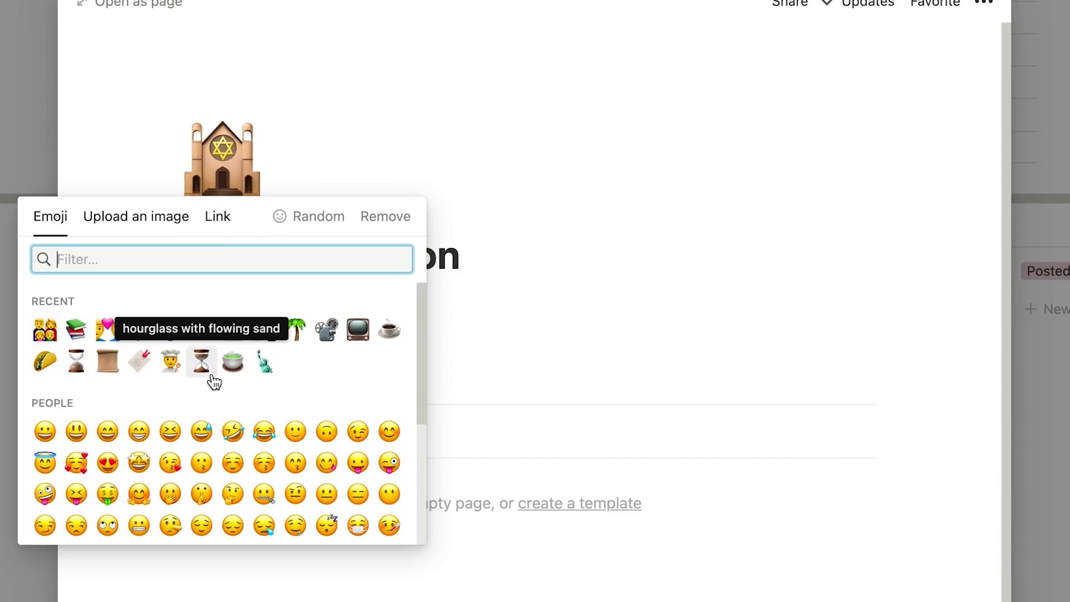
scroll(212, 379, down, 2)
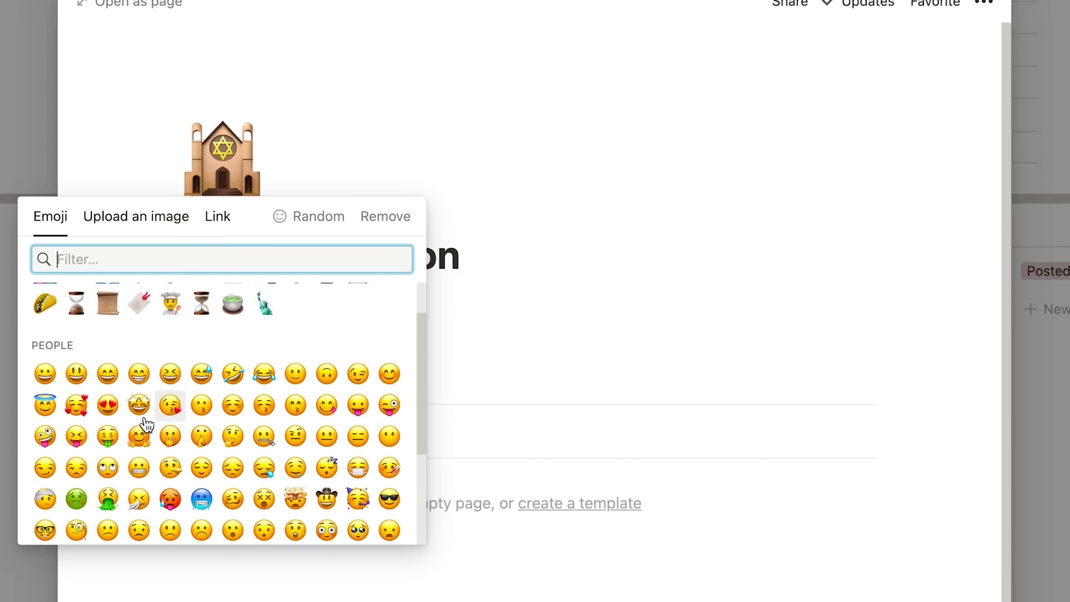
click(88, 415)
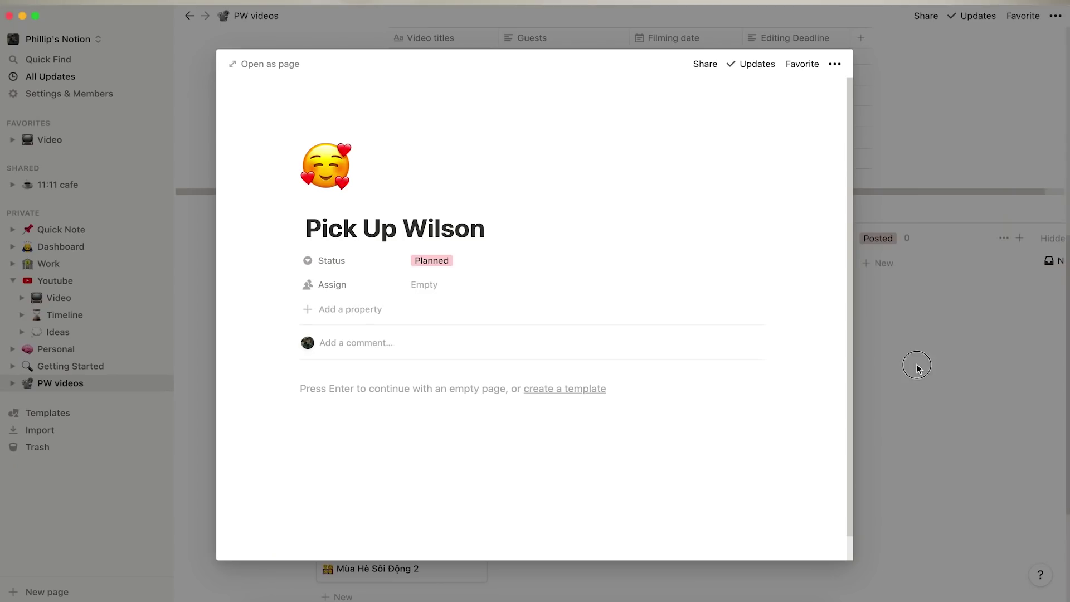
click(919, 366)
Move the first Planned card into the "Recored" group and correct that group's name to "Recorded"
scroll(628, 364, down, 1)
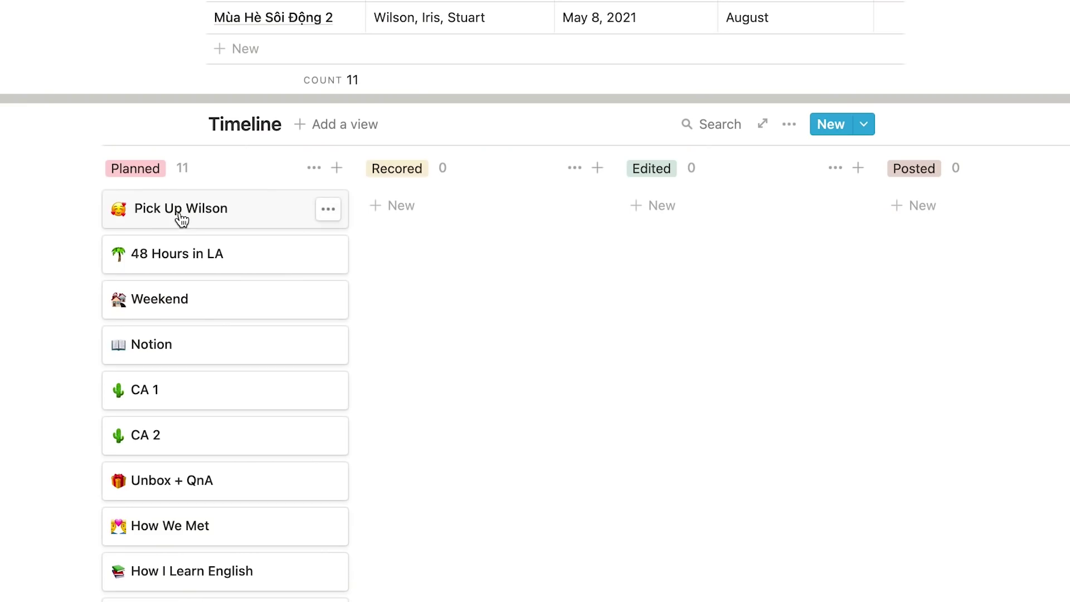
drag(182, 219, 433, 217)
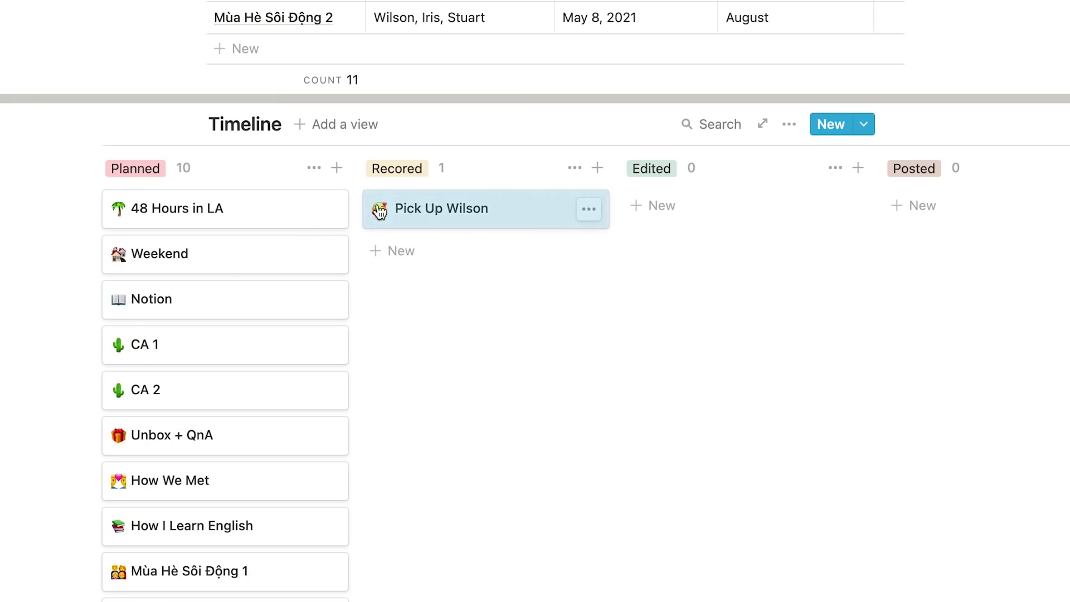
click(400, 174)
click(444, 167)
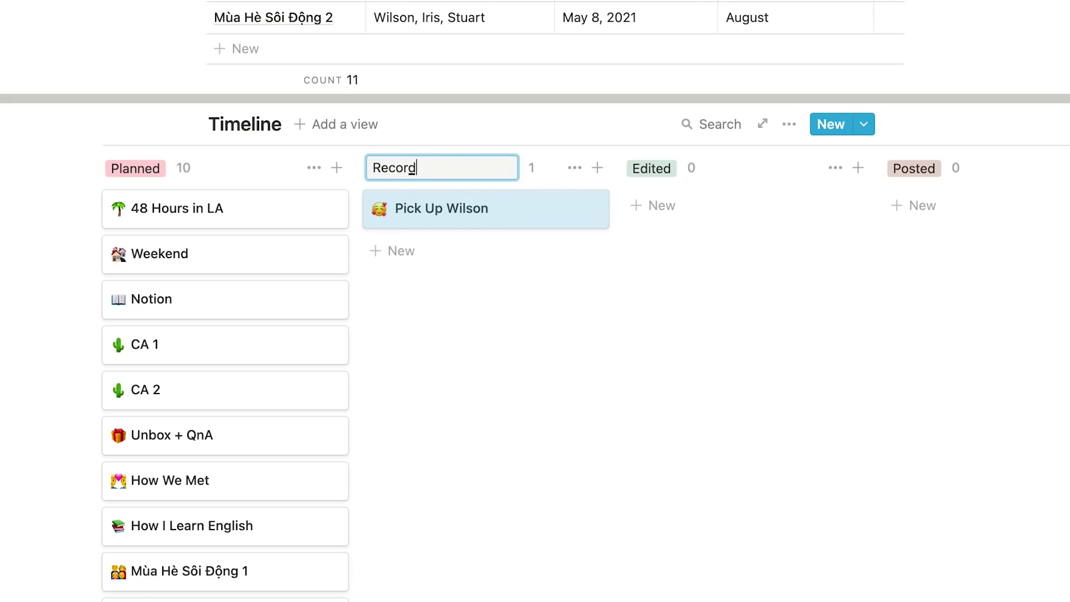
click(483, 348)
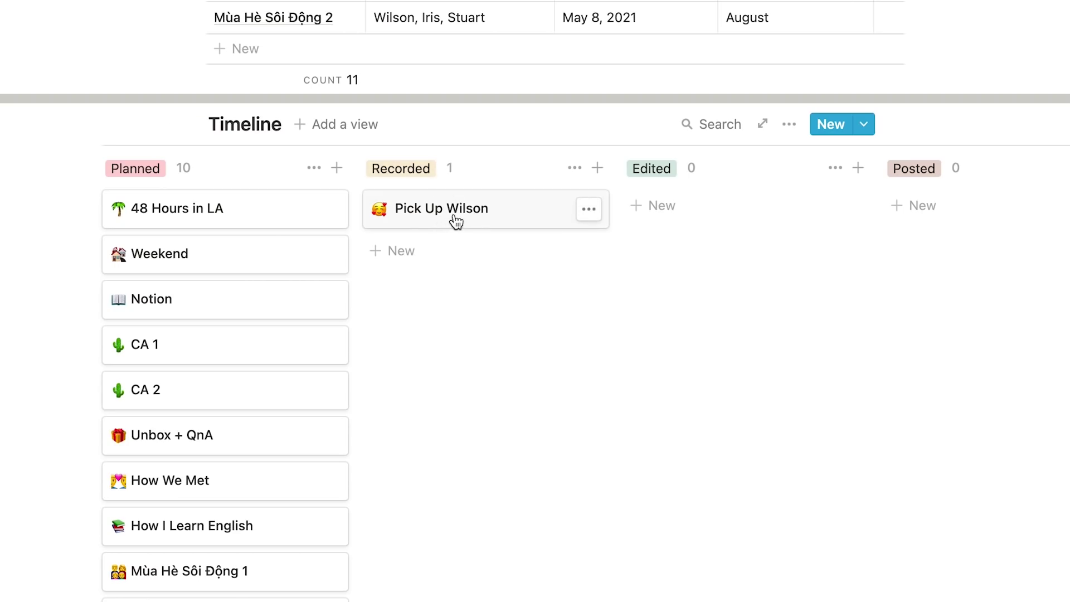
Move the "48 Hours in LA" and "Weekend" cards to Recorded, and move the first Recorded card to Edited
drag(161, 212, 440, 253)
drag(212, 210, 446, 291)
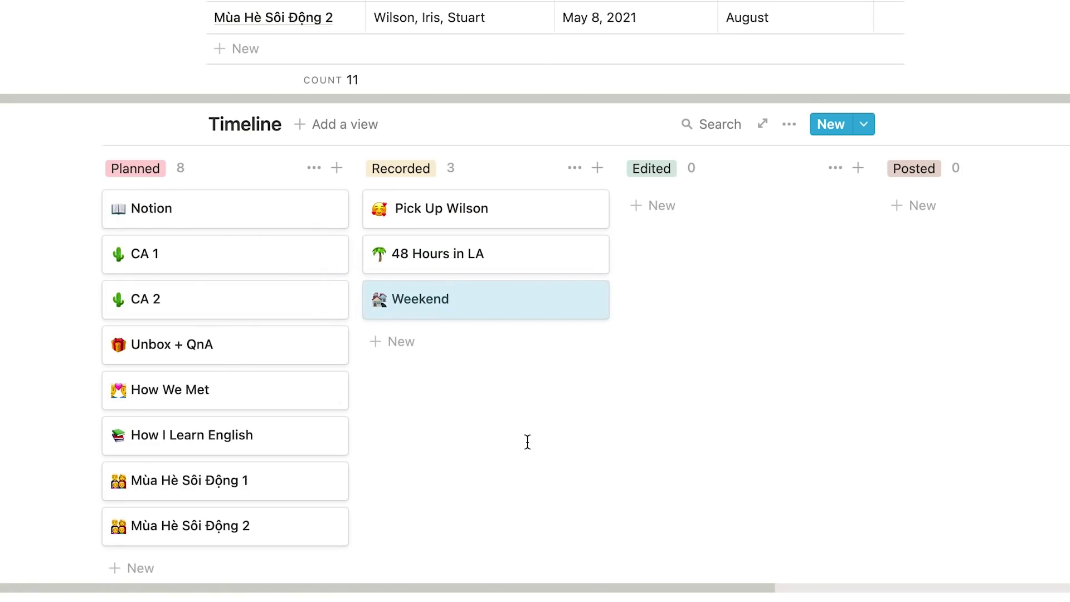
scroll(527, 443, right, 3)
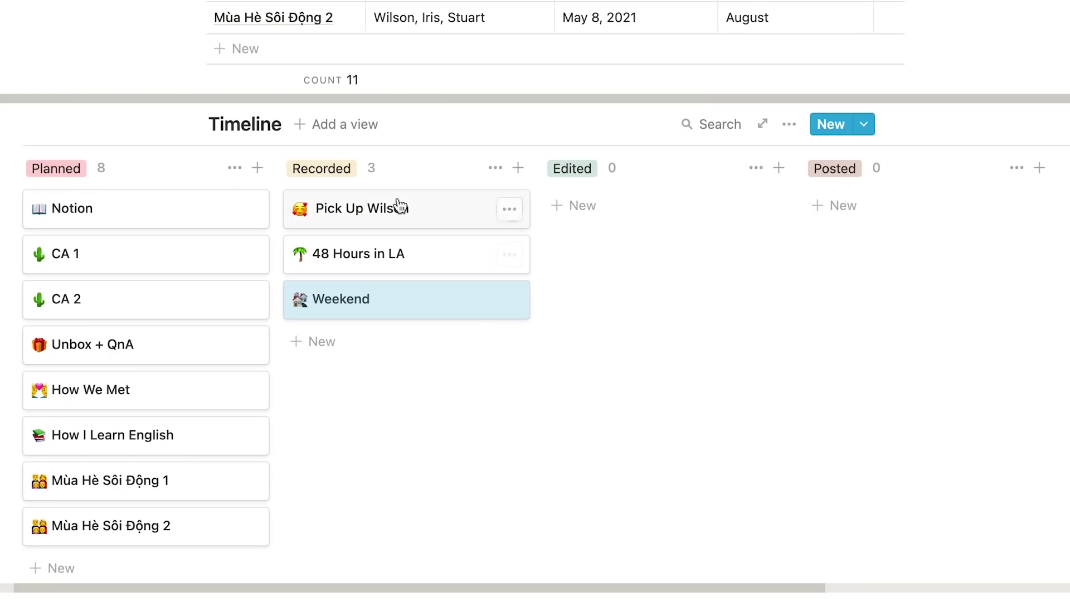
drag(337, 210, 633, 217)
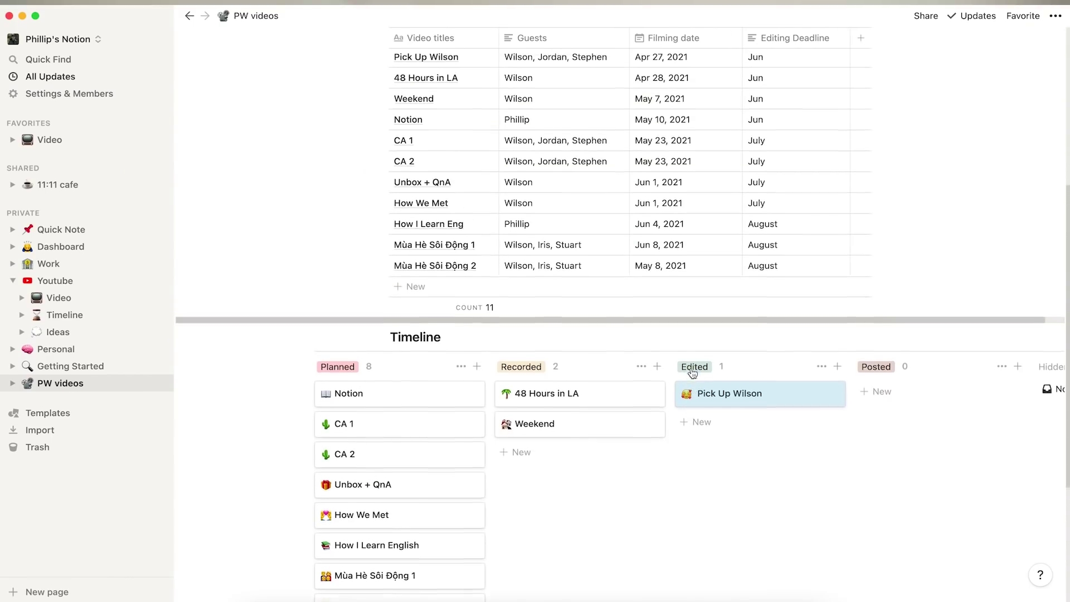
Share the PW videos page by searching for an existing guest and inviting them with "Can edit" access
scroll(691, 367, up, 3)
scroll(691, 368, down, 5)
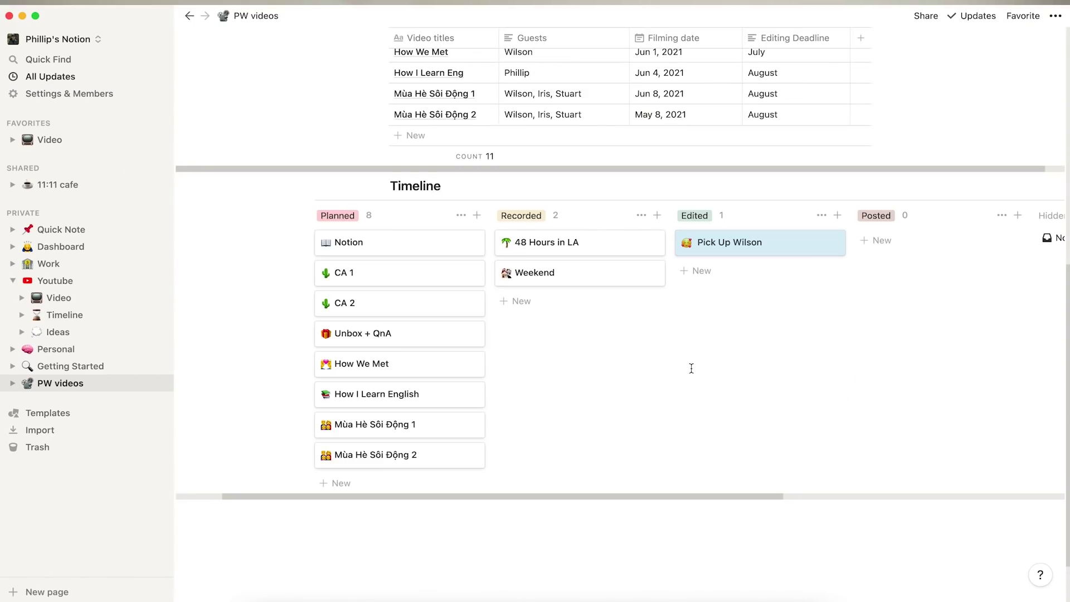
scroll(691, 368, up, 7)
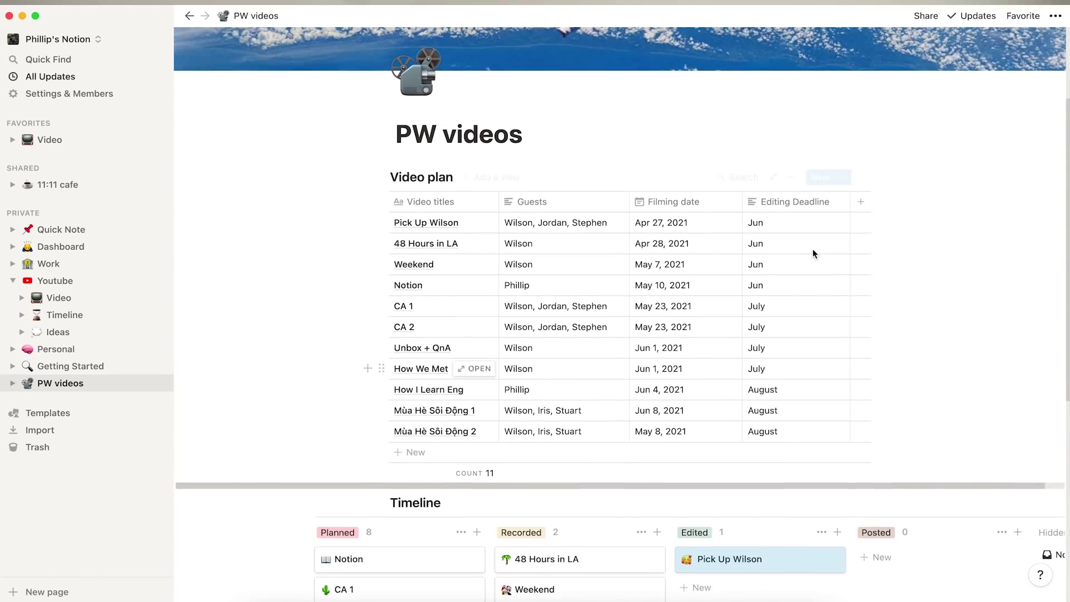
scroll(882, 193, up, 2)
scroll(927, 18, up, 1)
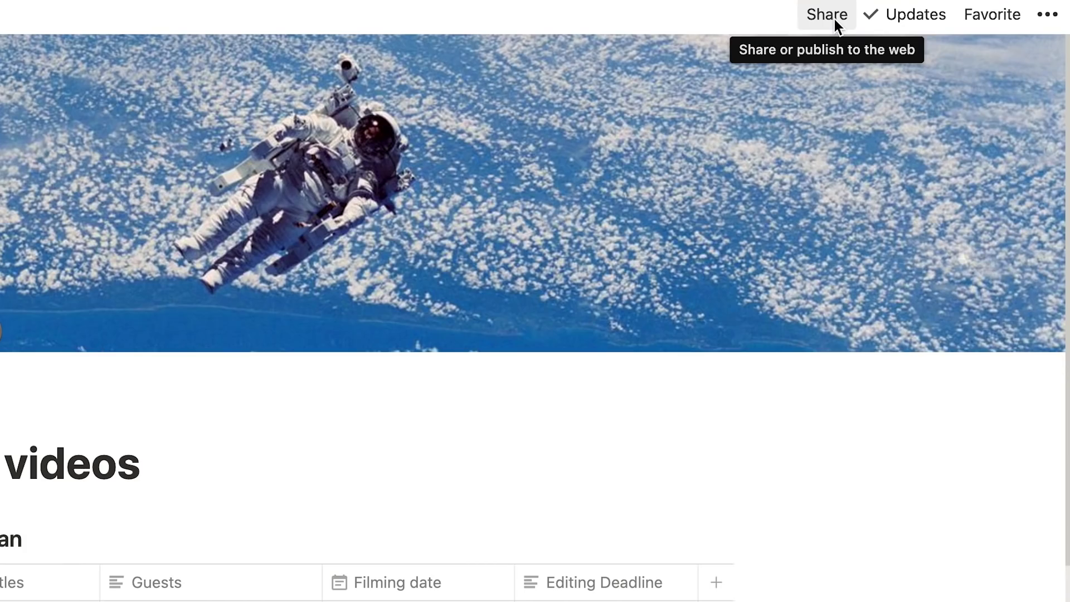
click(834, 17)
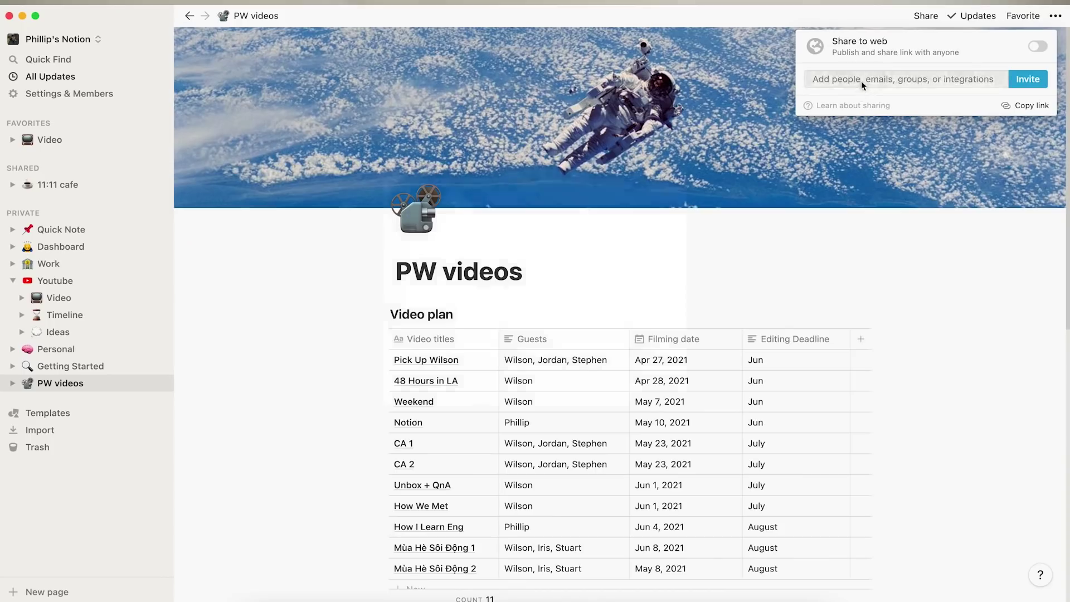
click(861, 82)
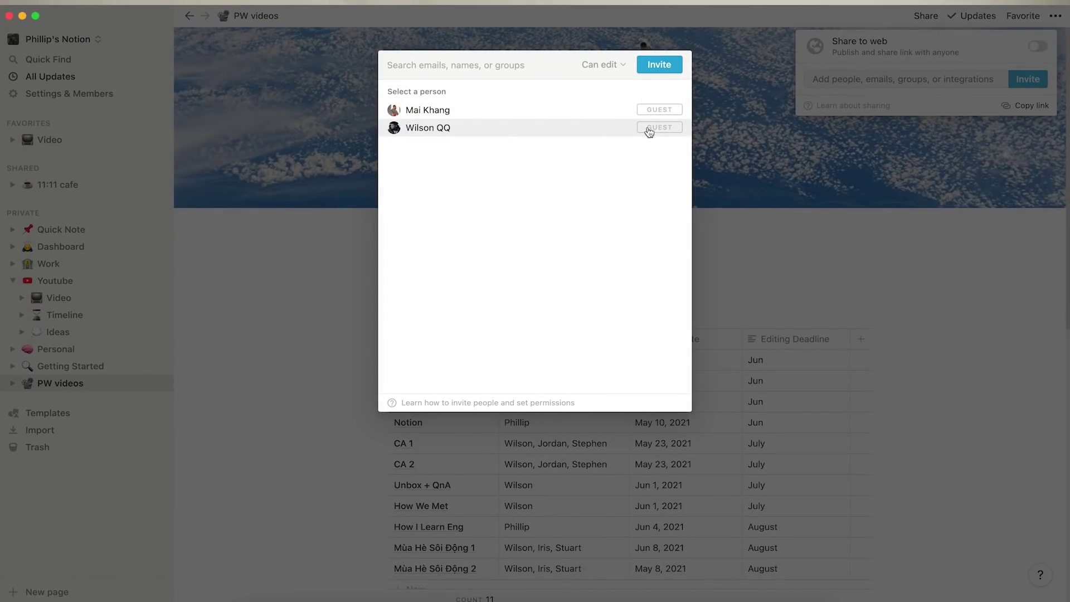
mouse_move(652, 132)
click(485, 66)
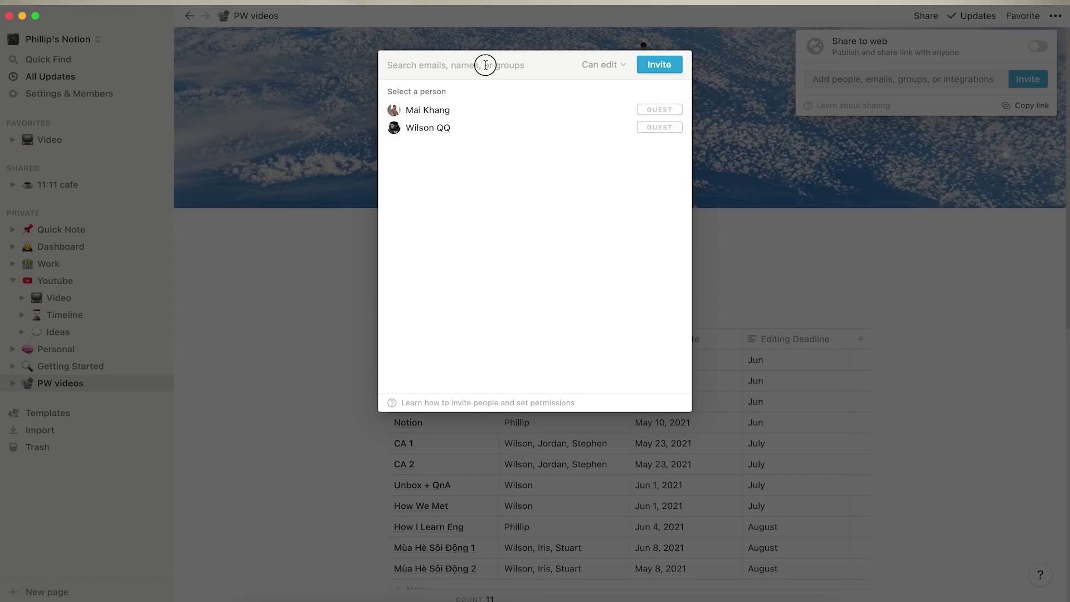
text(jao)
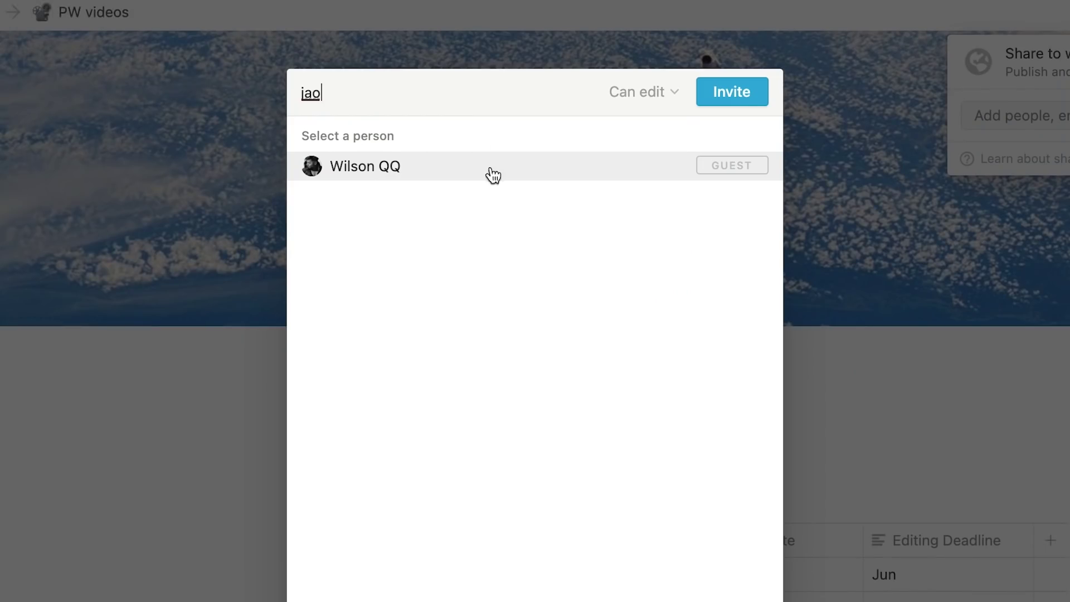
click(734, 177)
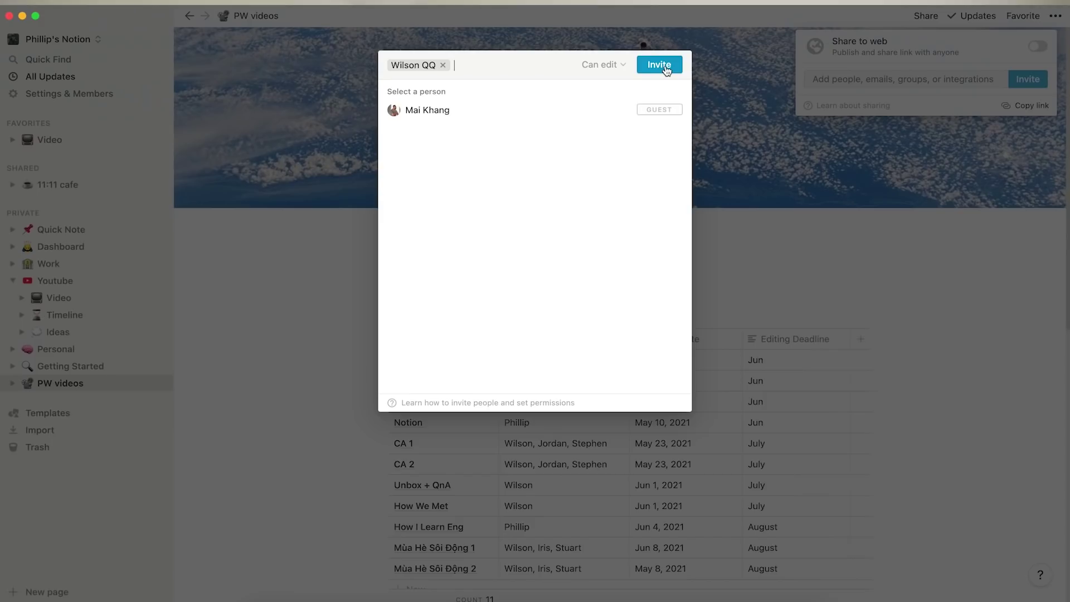
click(735, 100)
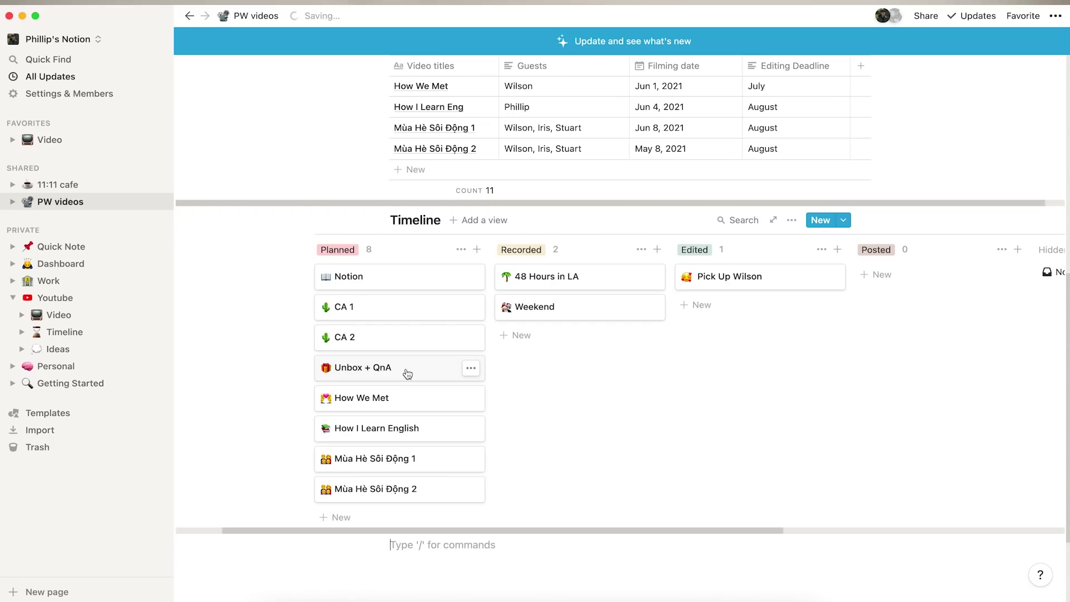
Open the "Unbox + QnA" card and write the notes "Unbox: Silver Button" and "Q&A: Questions from everyone" on separate lines
click(407, 374)
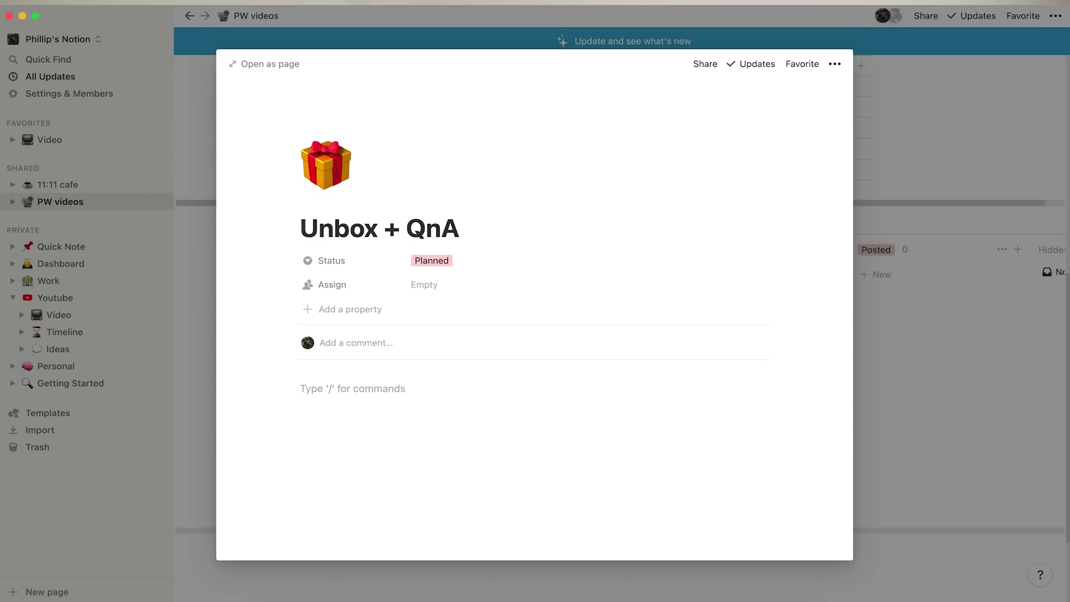
text(Unb)
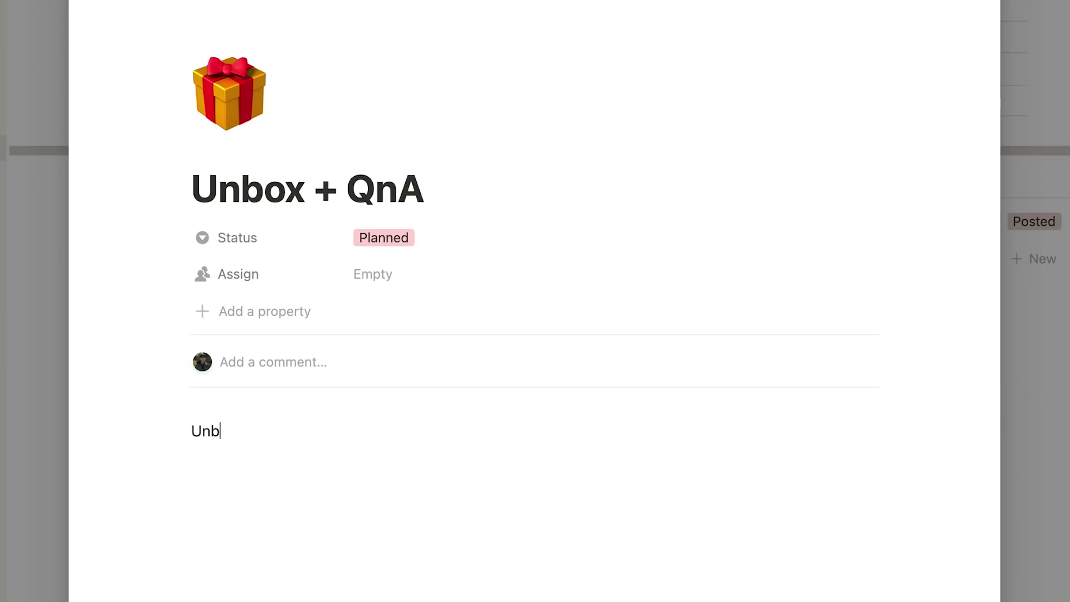
text(ox: Silve)
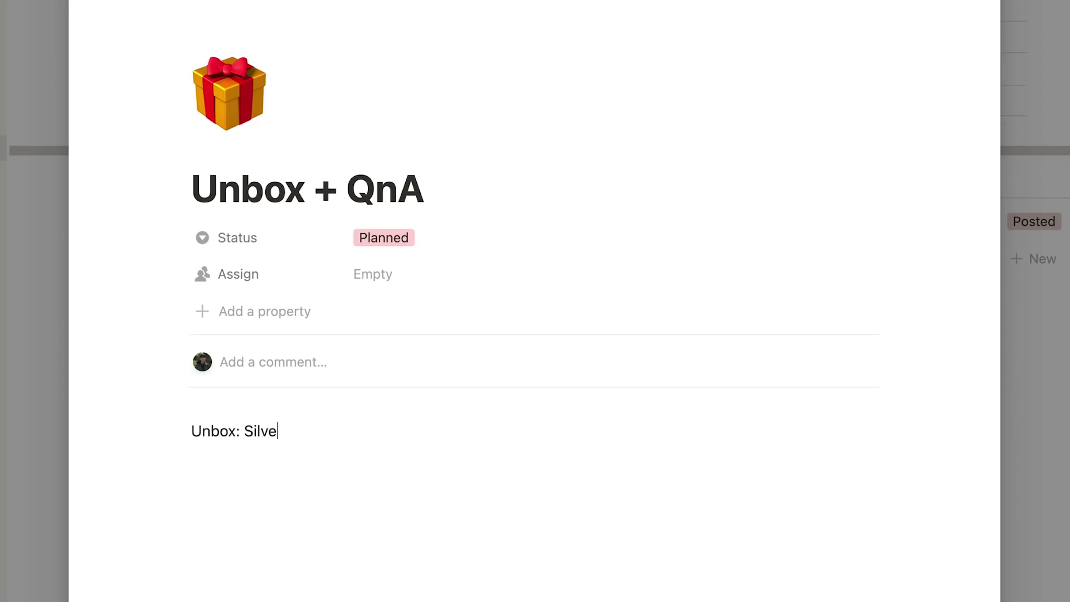
text(r Button)
key(Return)
text(Q&A)
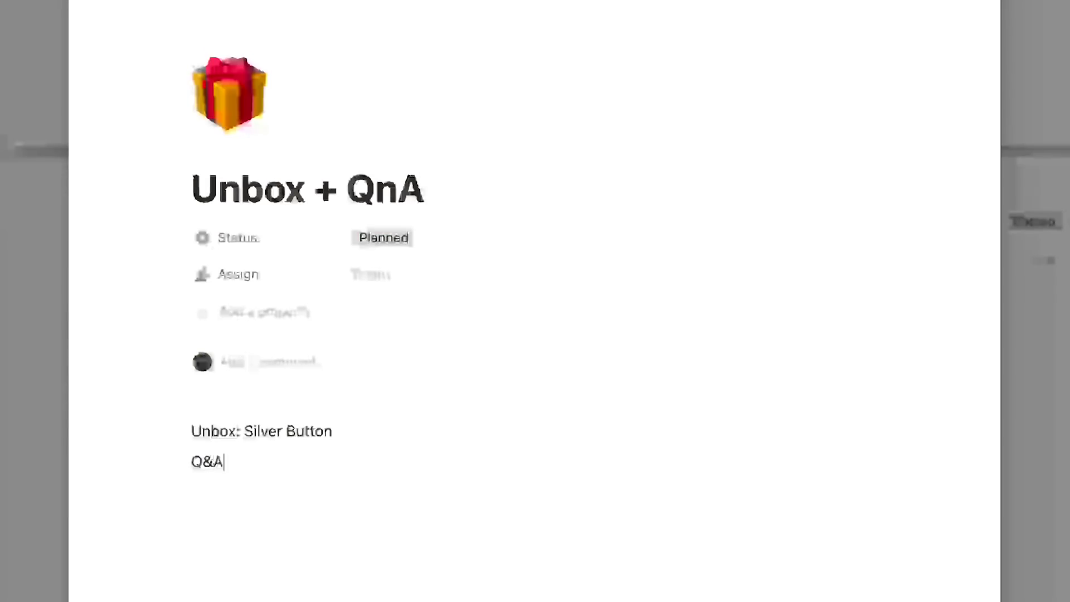
text(: Qu)
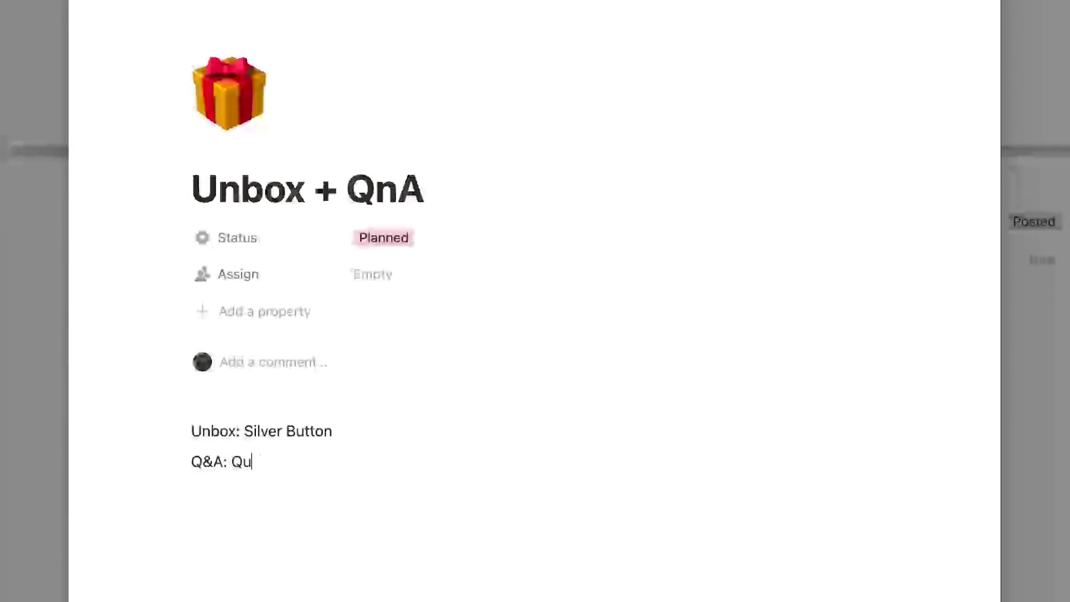
text(estions from everyone)
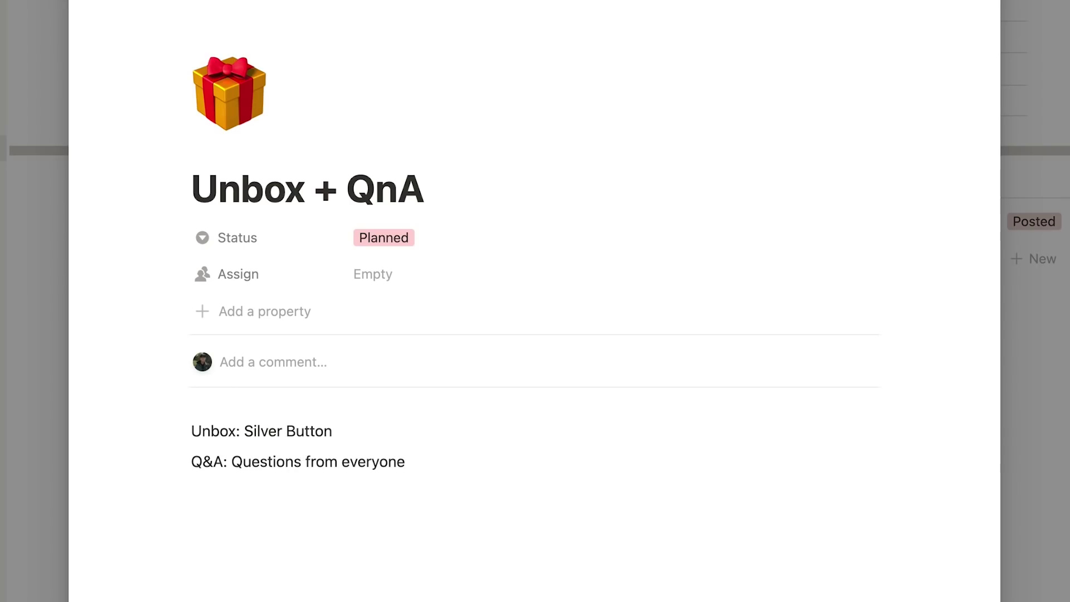
Insert an inline table titled "Tasks" and list Filming unbox, Gathering questions on IG and FB, Location research, Gathering old footages and Finalizing how to film
click(226, 527)
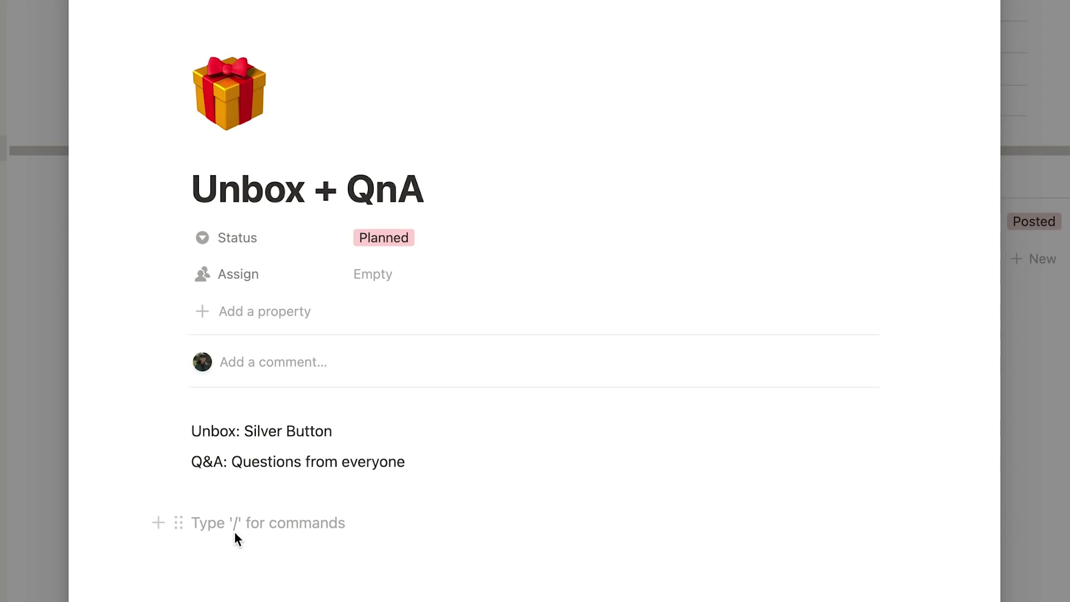
text(/)
scroll(390, 240, down, 10)
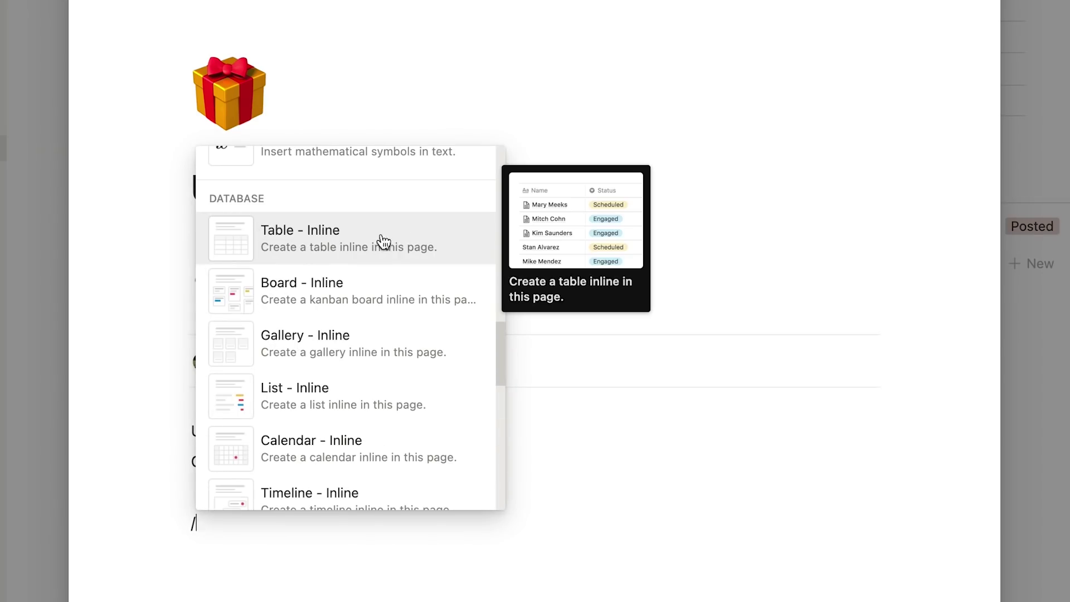
click(384, 241)
scroll(387, 521, down, 2)
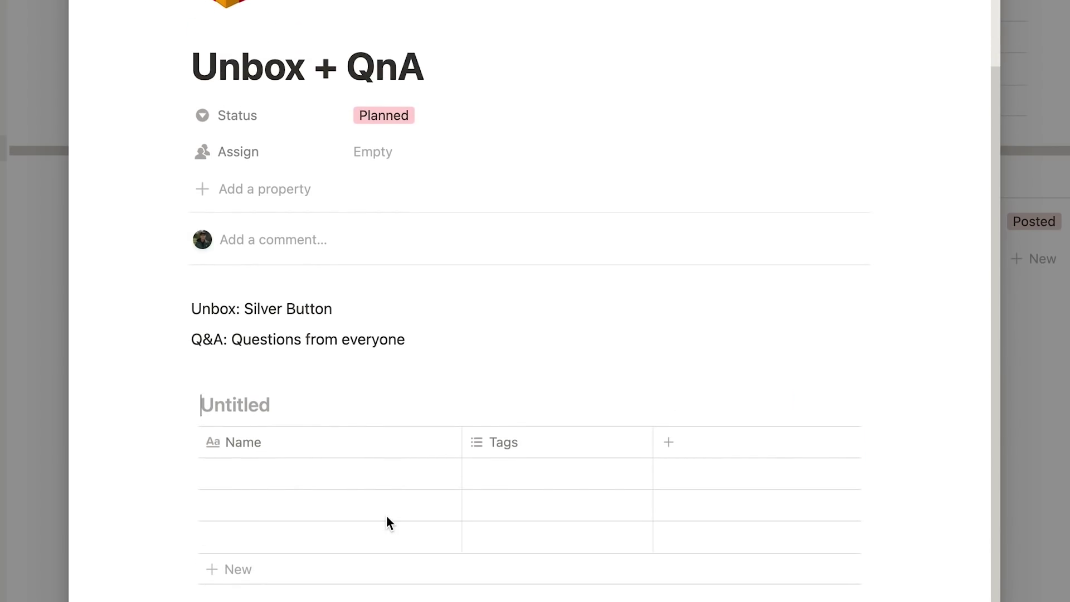
text(Tasks)
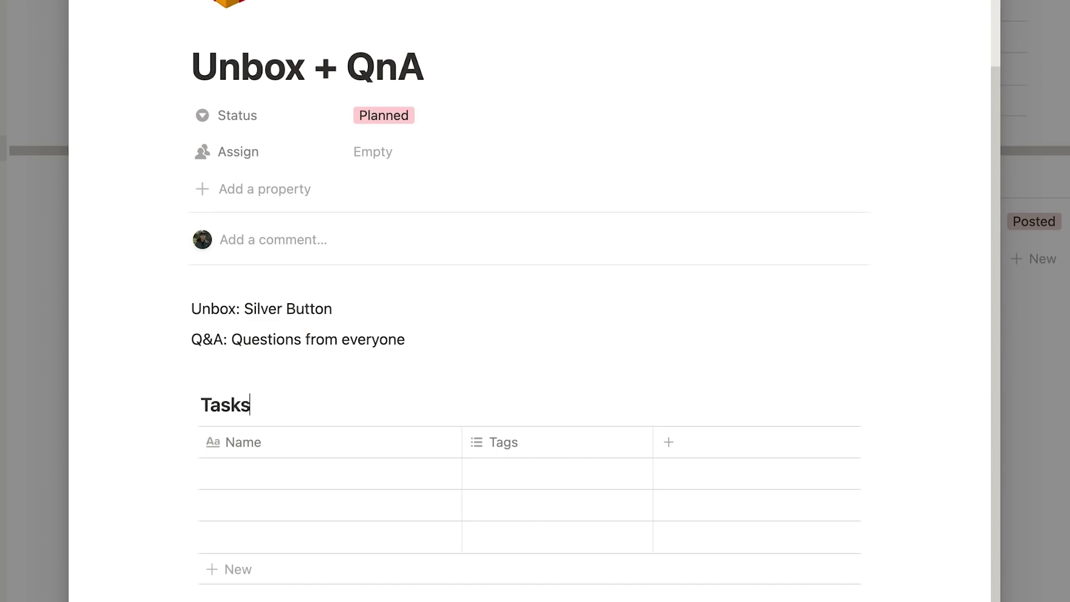
click(292, 477)
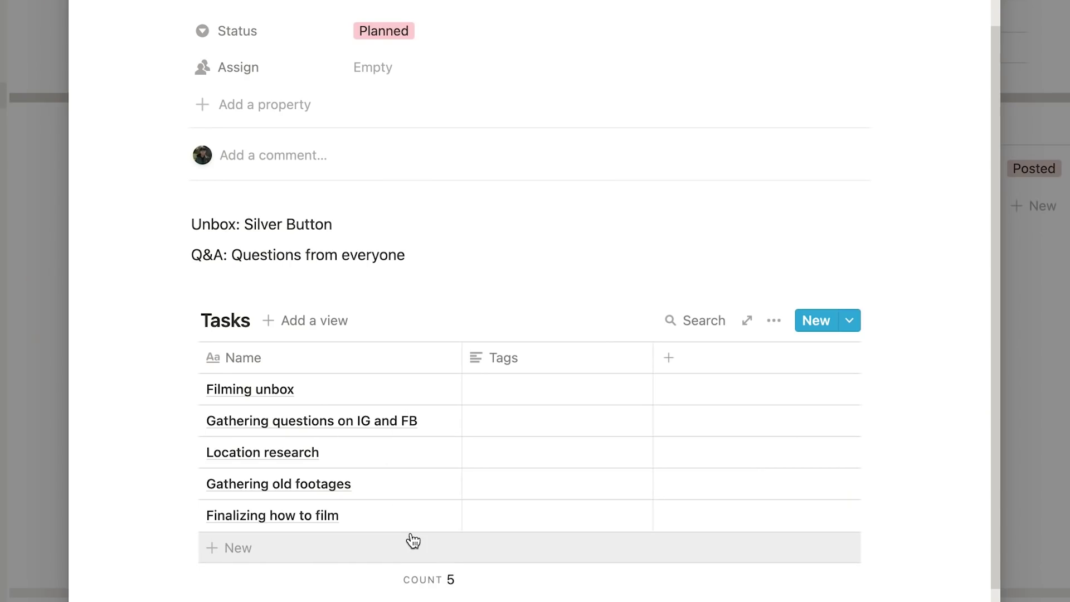
Change the Tags column of the Tasks table to the Person property type and rename it "Person"
click(517, 361)
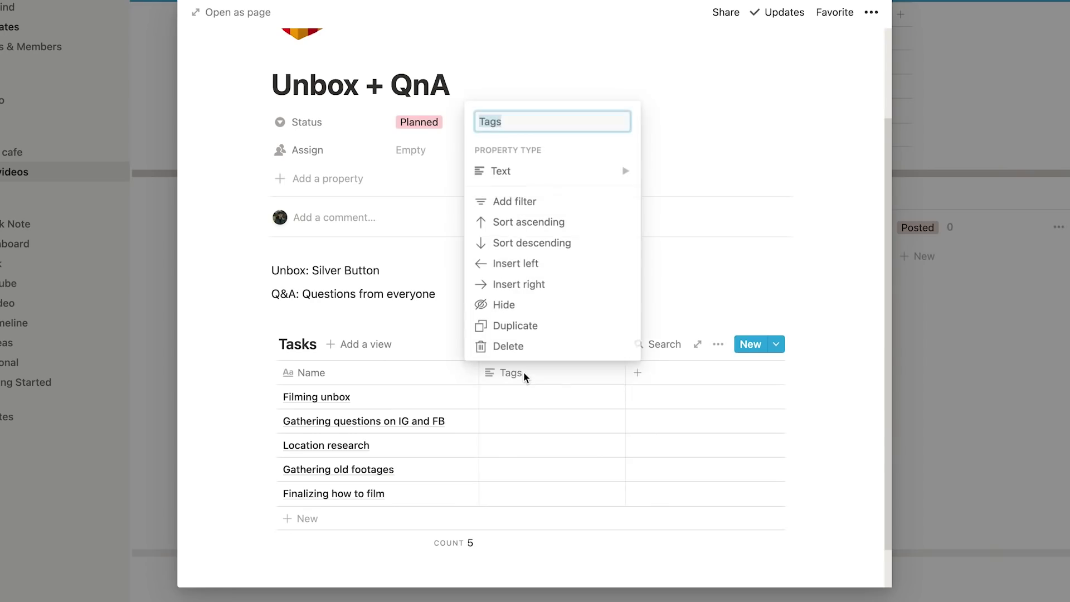
mouse_move(585, 173)
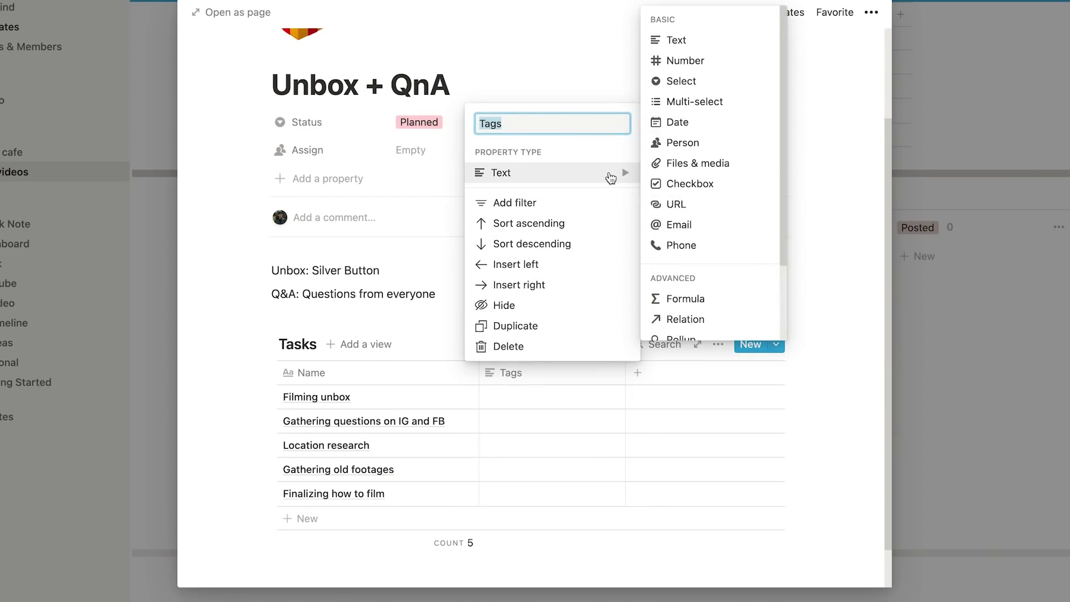
click(707, 144)
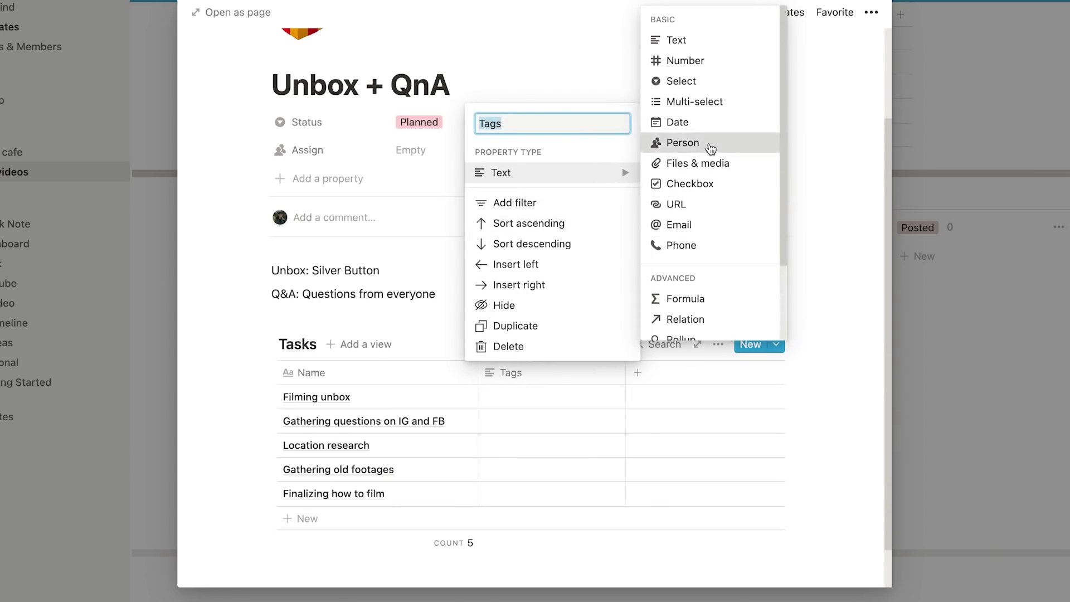
text(Person)
click(508, 406)
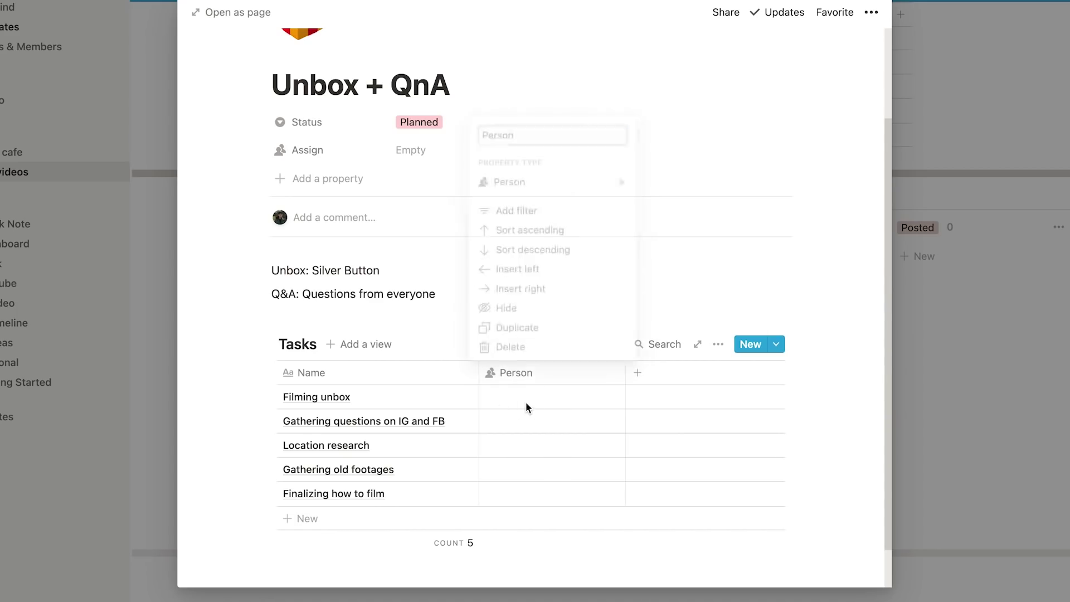
Assign the first listed person to "Filming unbox" and the first two listed people to "Gathering questions on IG and FB"
click(568, 401)
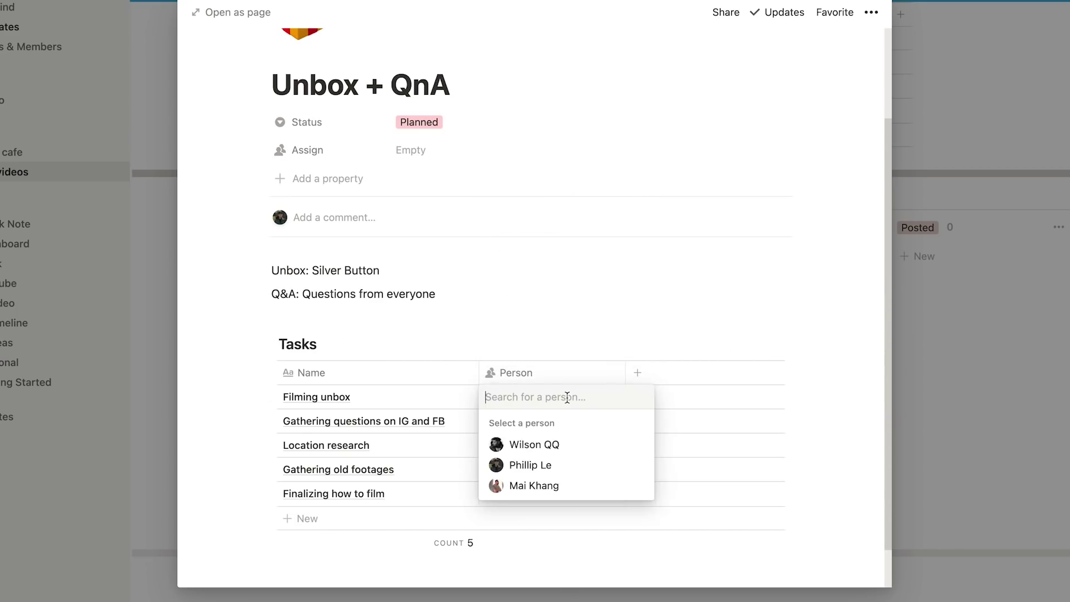
click(557, 449)
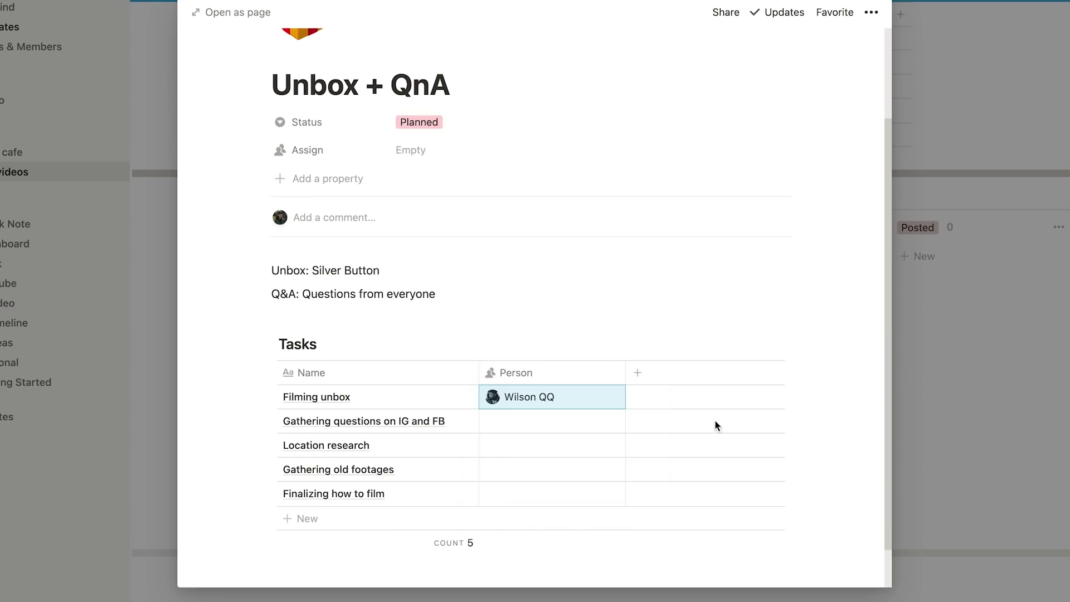
click(560, 426)
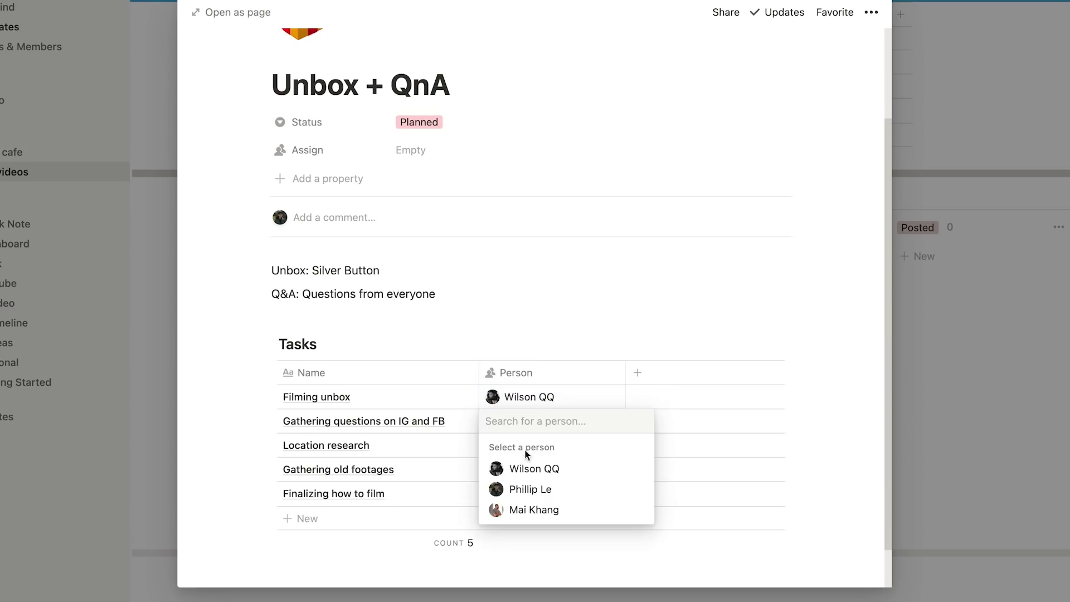
click(557, 471)
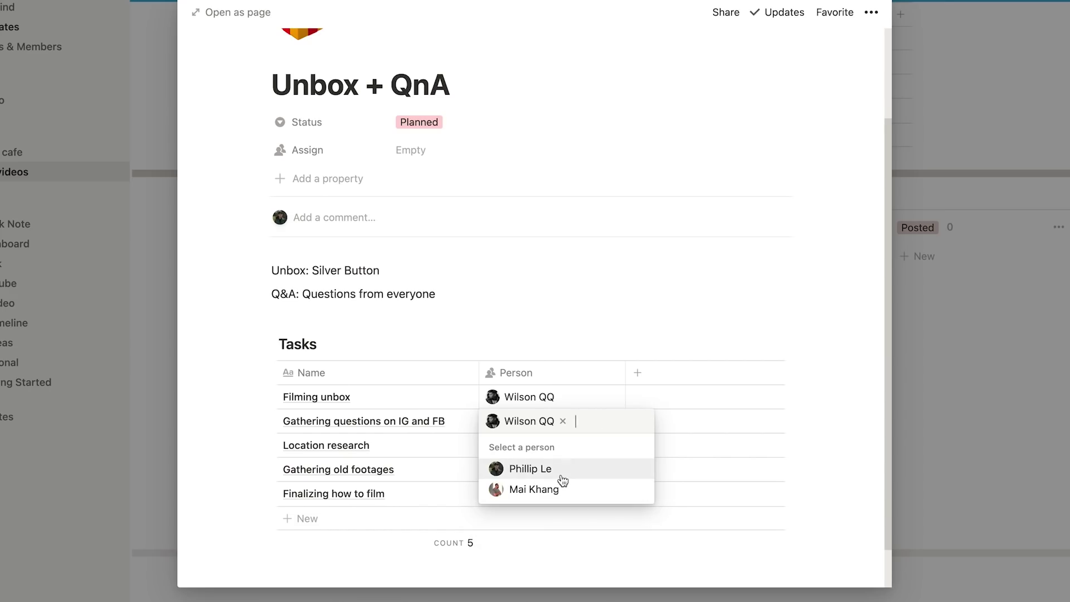
click(561, 473)
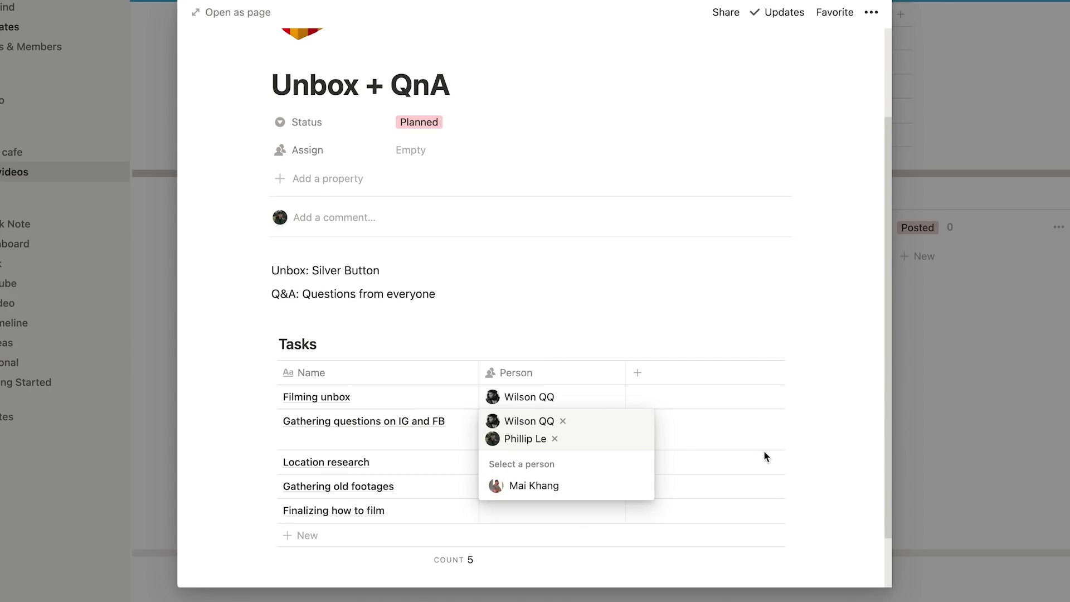
key(Escape)
Assign the first listed person to "Location research" and the first two listed people to "Gathering old footages"
scroll(503, 478, down, 1)
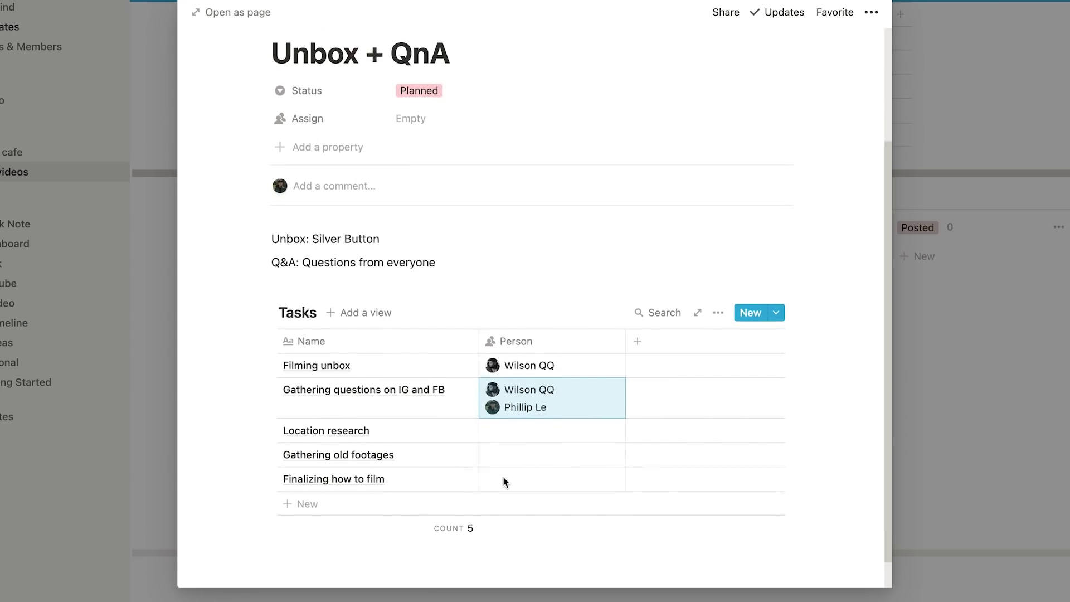
click(568, 432)
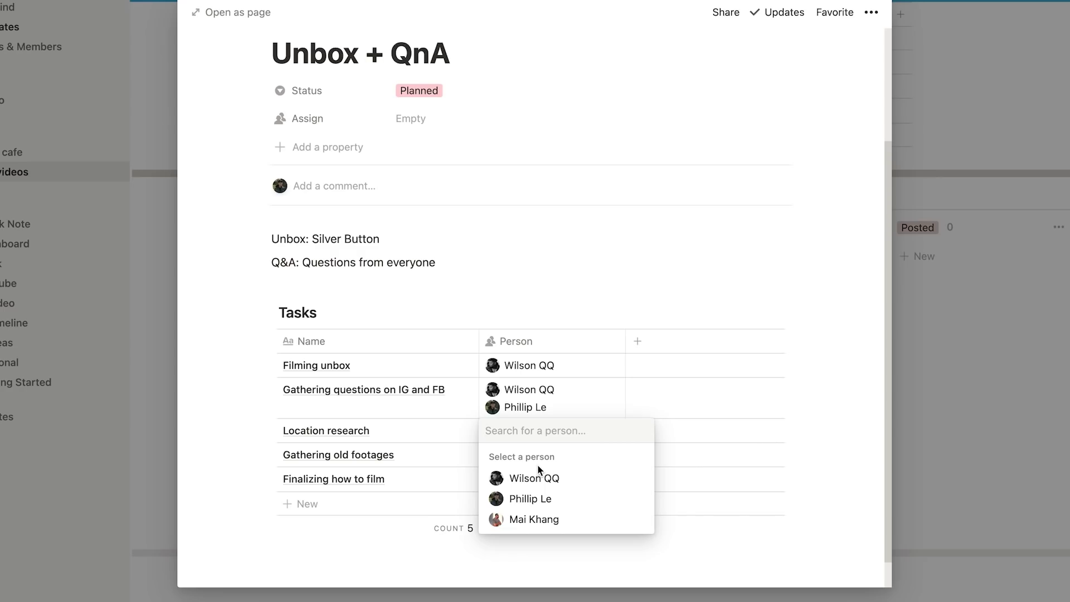
click(571, 481)
click(734, 453)
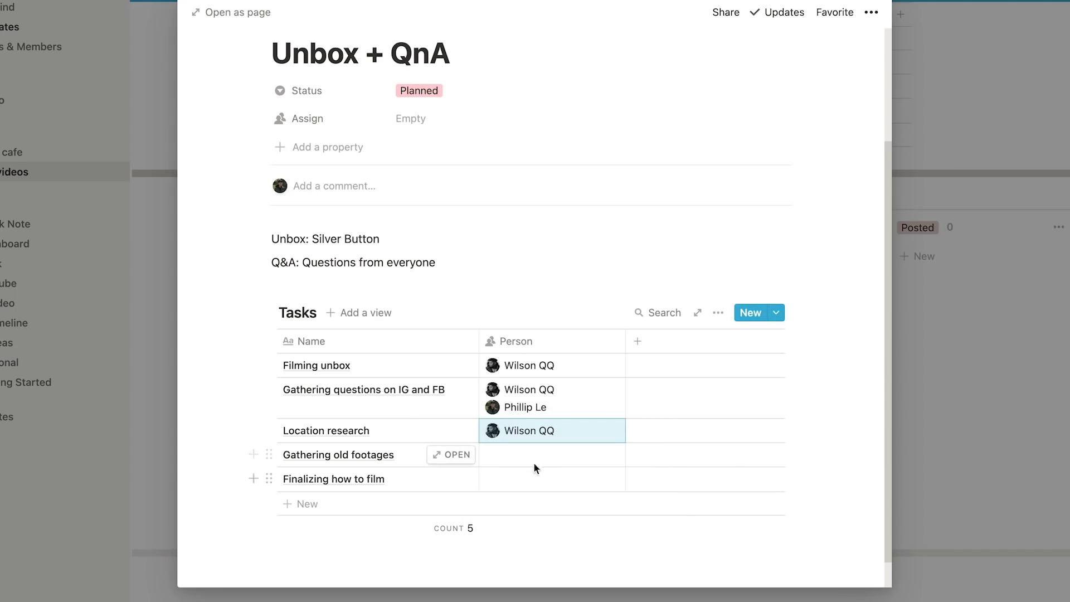
scroll(562, 457, down, 1)
click(563, 432)
click(560, 475)
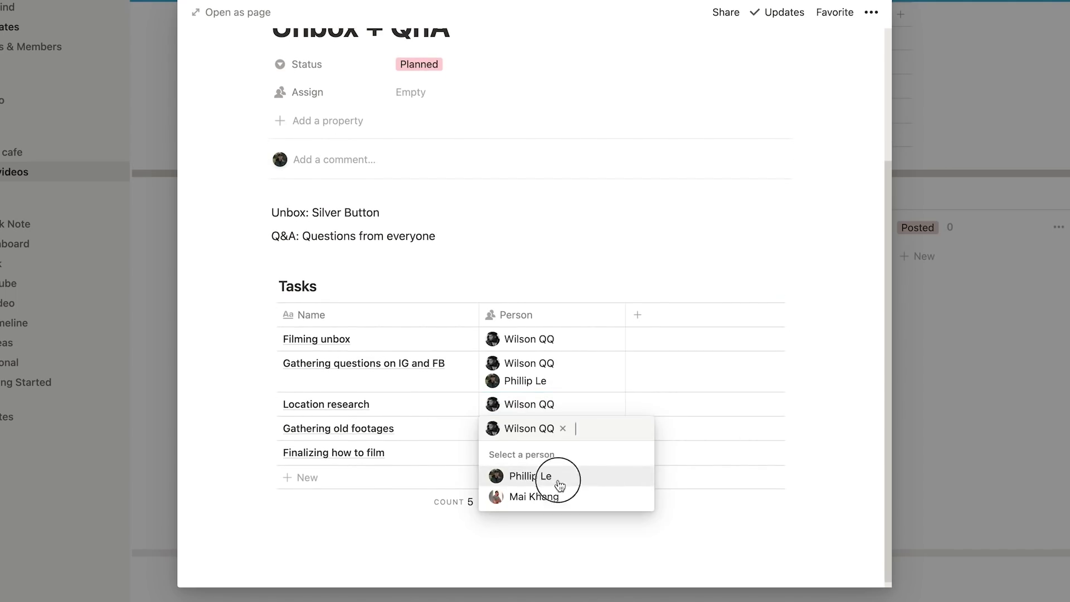
click(557, 480)
click(727, 443)
Assign the second listed person to the "Finalizing how to film" task
click(552, 469)
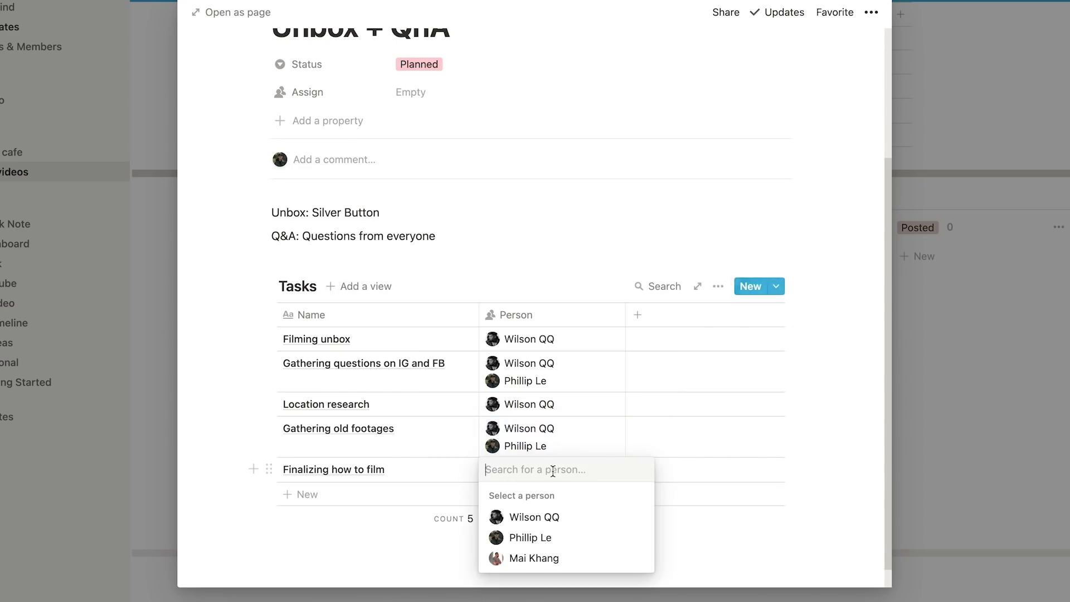
click(542, 543)
click(764, 487)
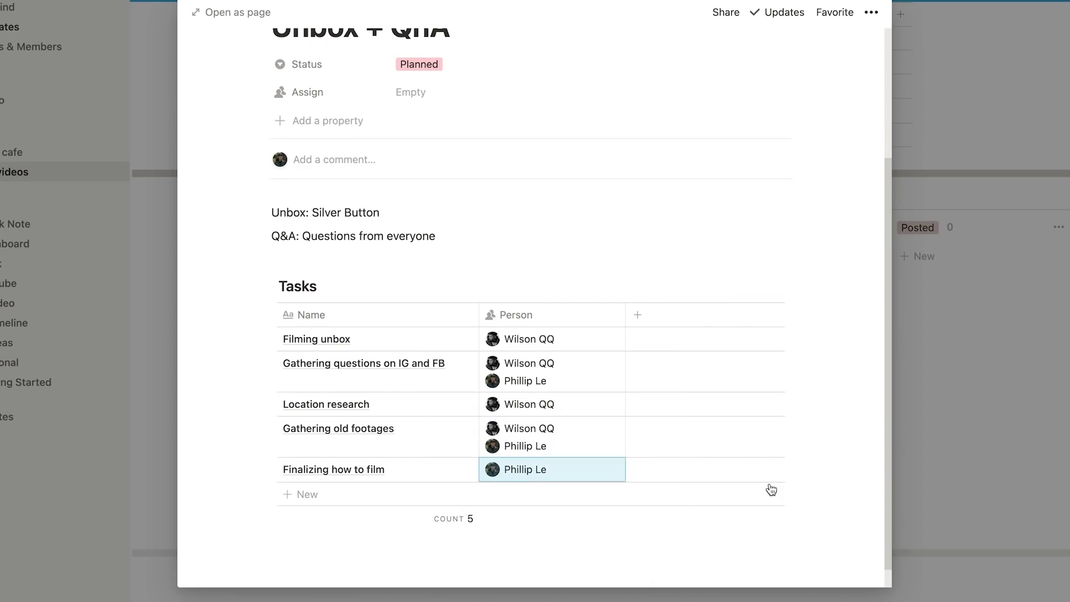
Add a Checkbox column to the Tasks table after Person and name it "Done"
scroll(767, 490, down, 1)
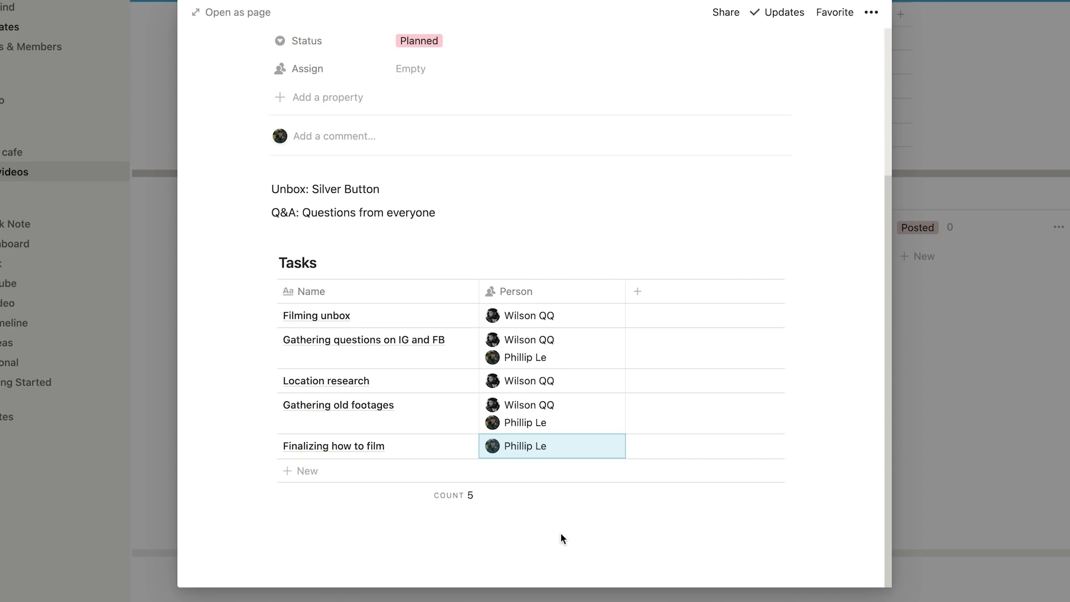
scroll(692, 380, up, 2)
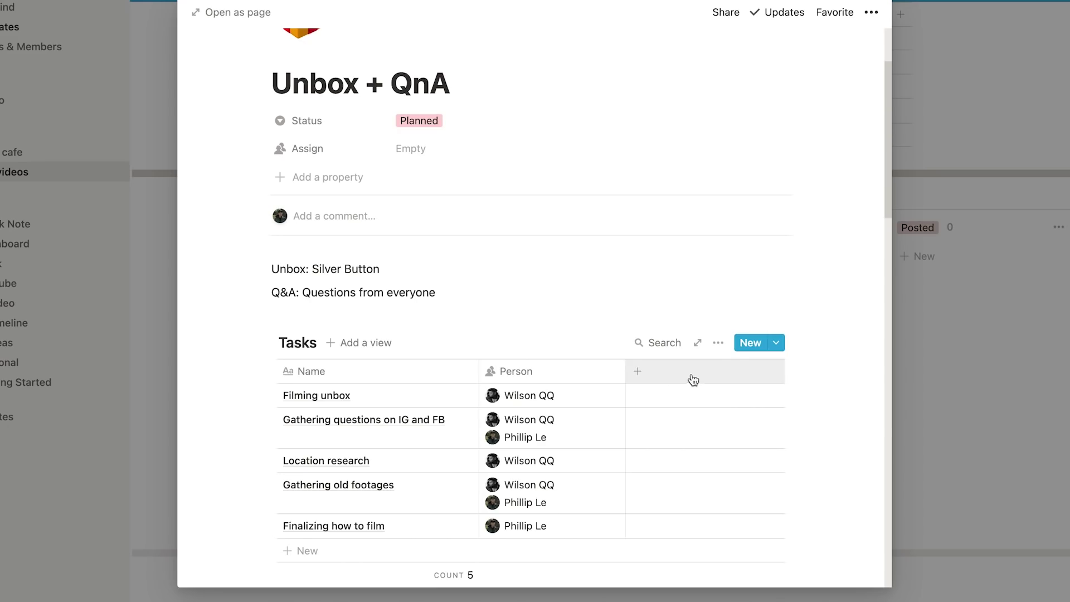
click(691, 378)
mouse_move(769, 176)
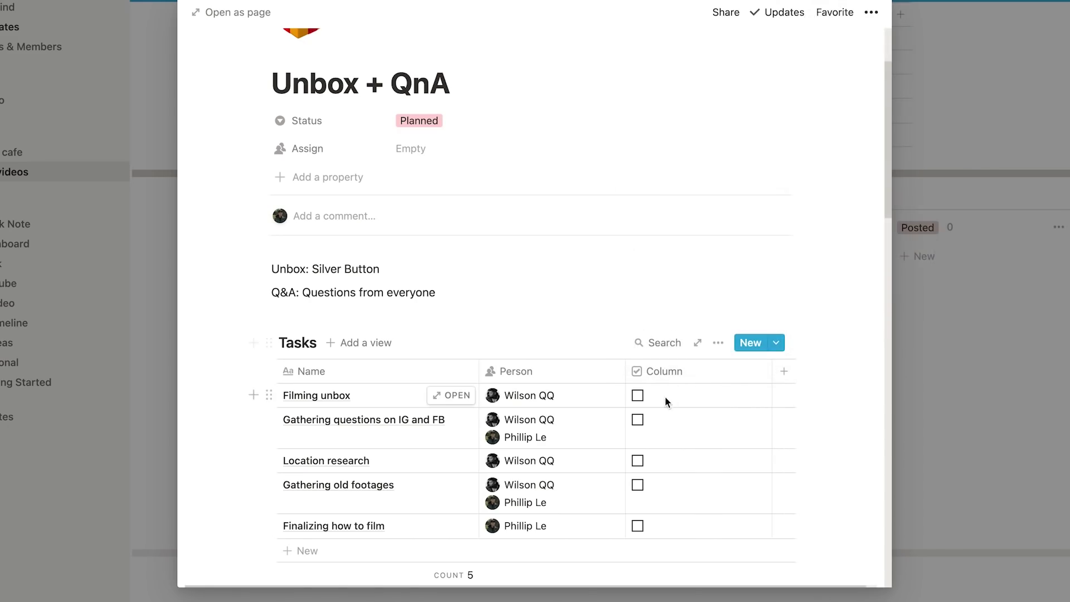
click(678, 371)
text(Done)
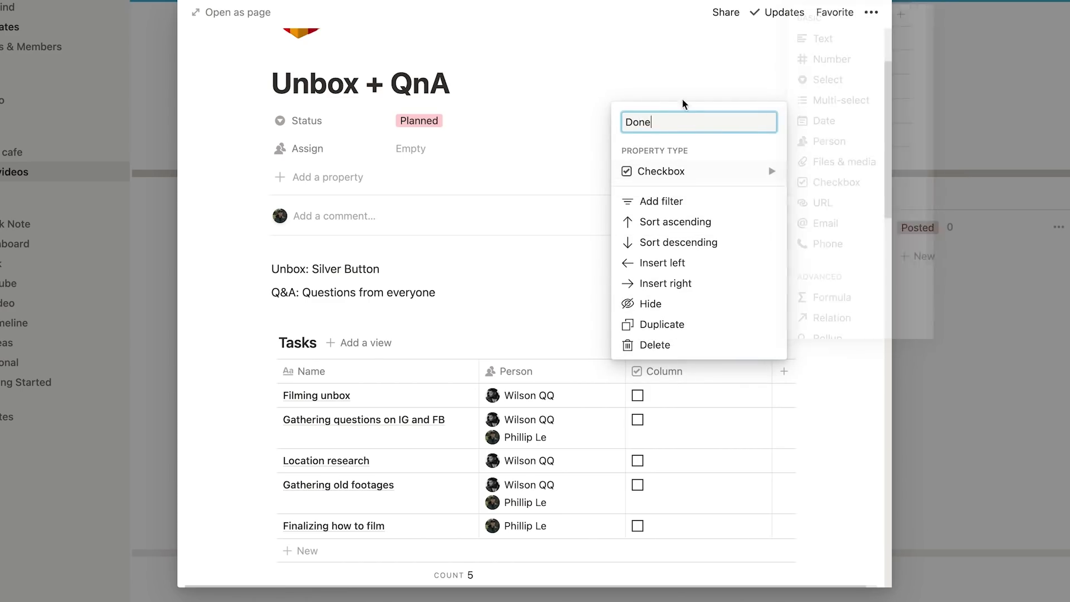
click(657, 88)
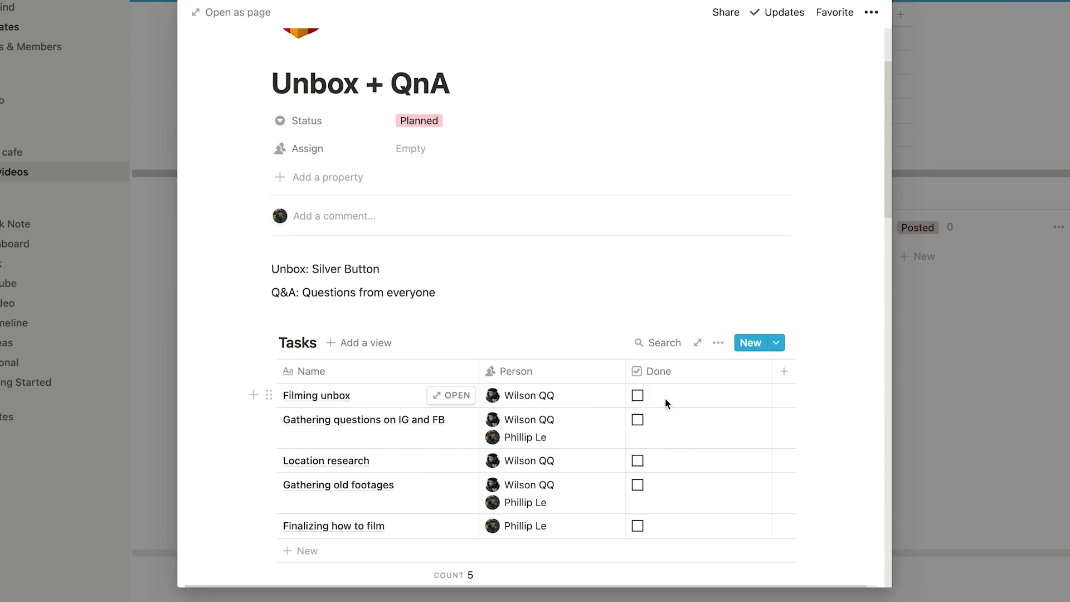
Mark the "Finalizing how to film" task as done in the Tasks table
click(637, 525)
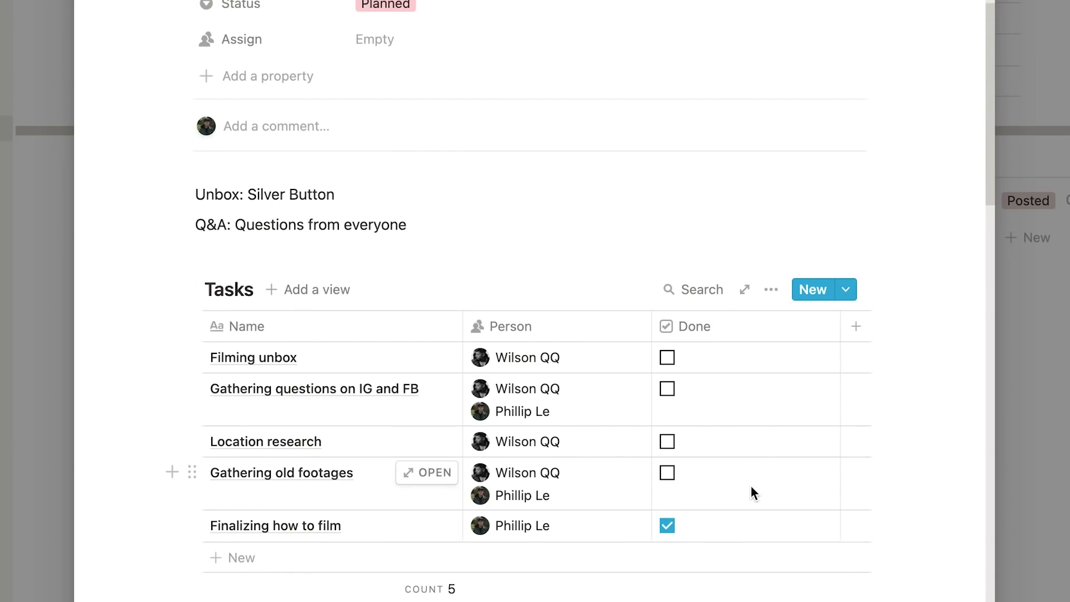
scroll(752, 487, down, 1)
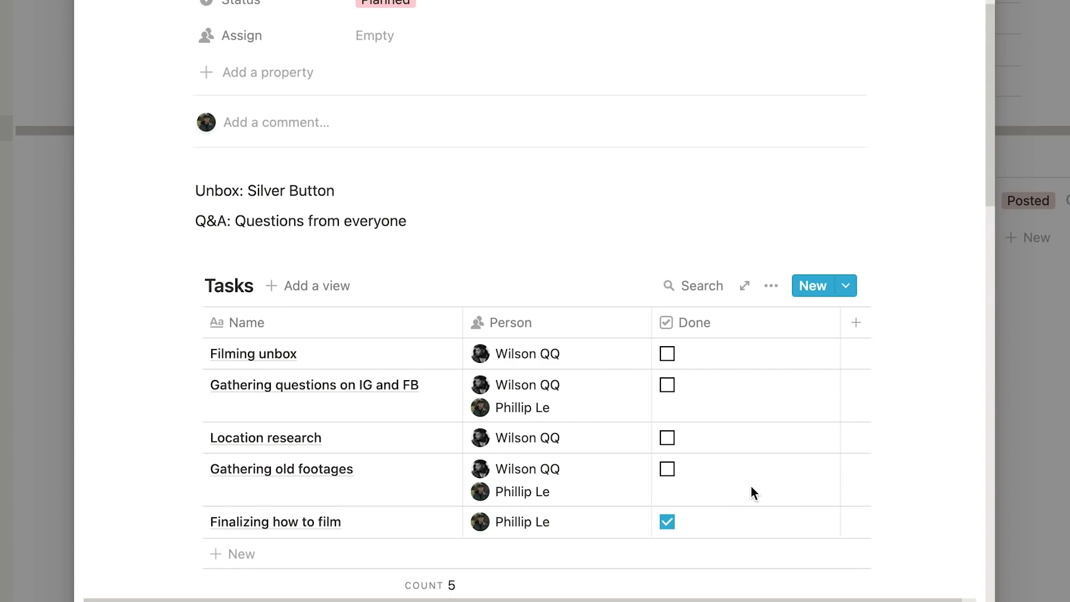
scroll(750, 486, up, 2)
scroll(751, 469, up, 1)
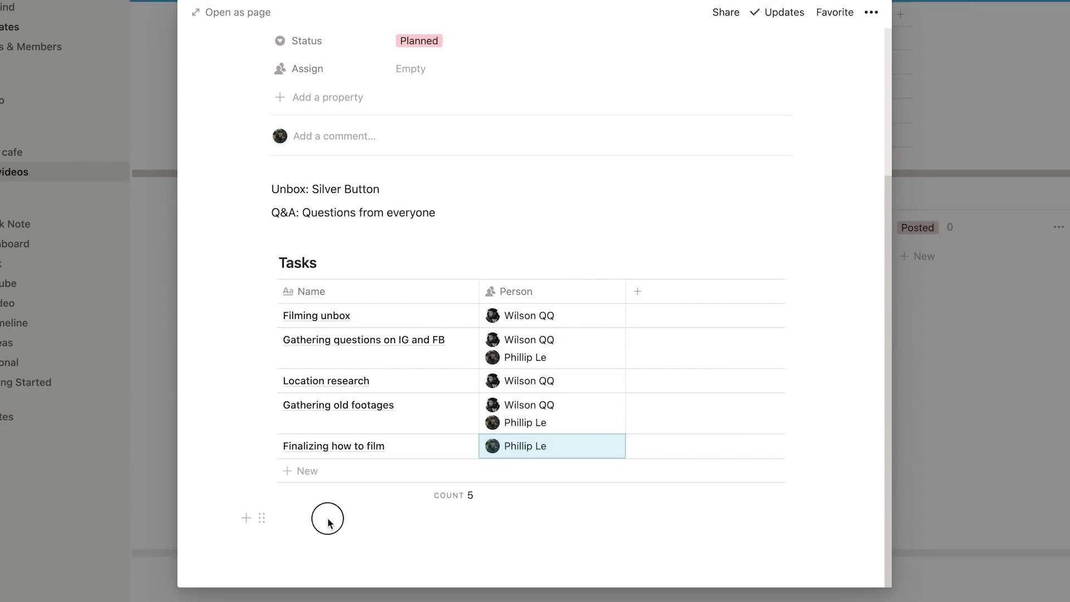
Add the line "How to film:" below the Tasks table and insert the image "Screen Shot 2021-05-13 at 11.57.19 AM" from the Desktop beneath it
click(326, 518)
text(How to fol)
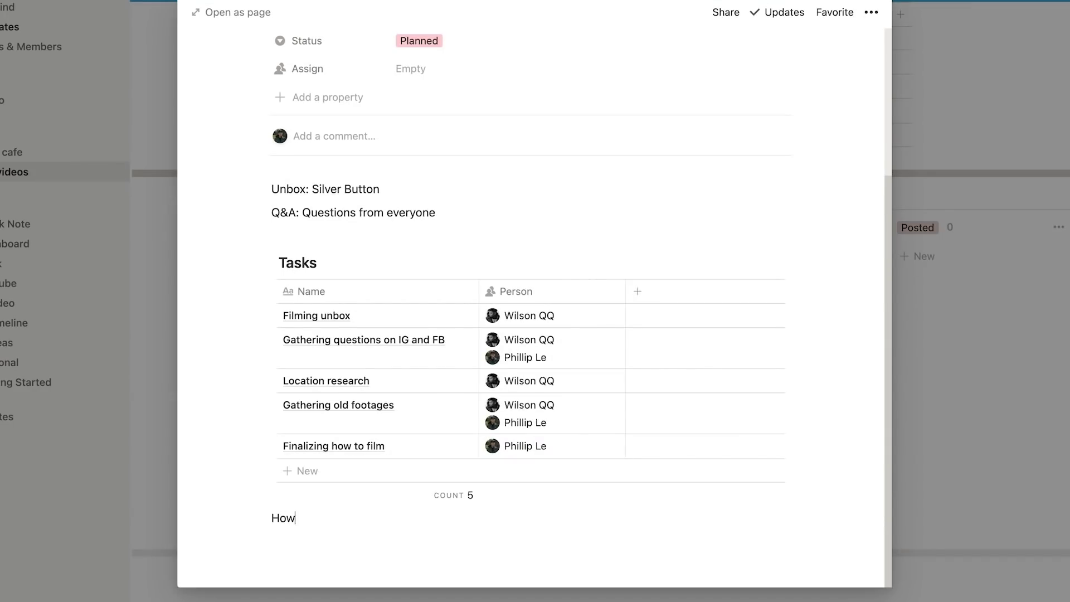
key(BackSpace)
key(BackSpace)
text(ilm)
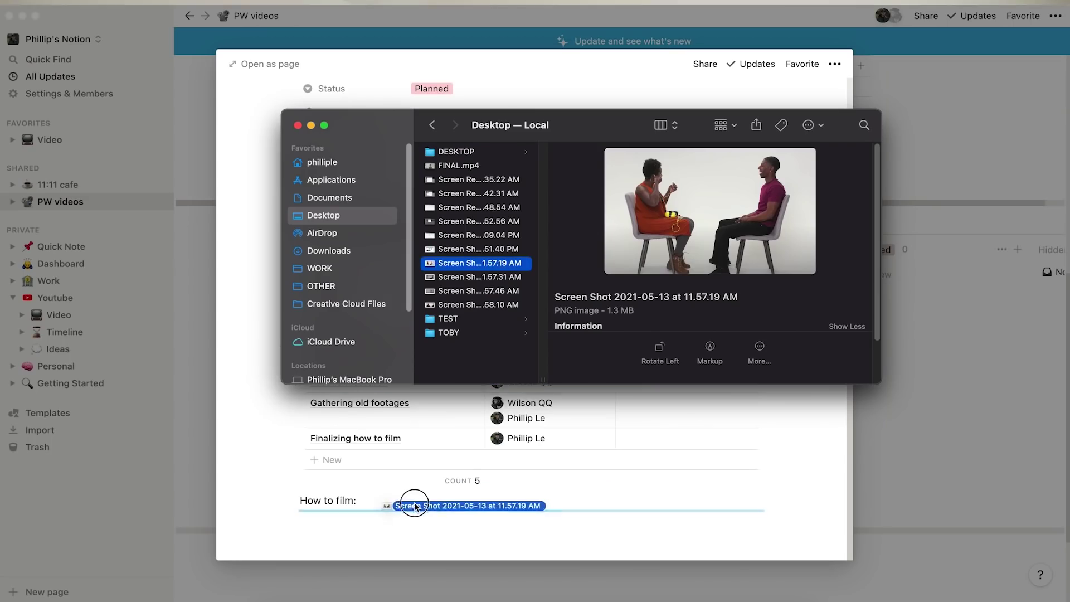
drag(407, 506, 400, 525)
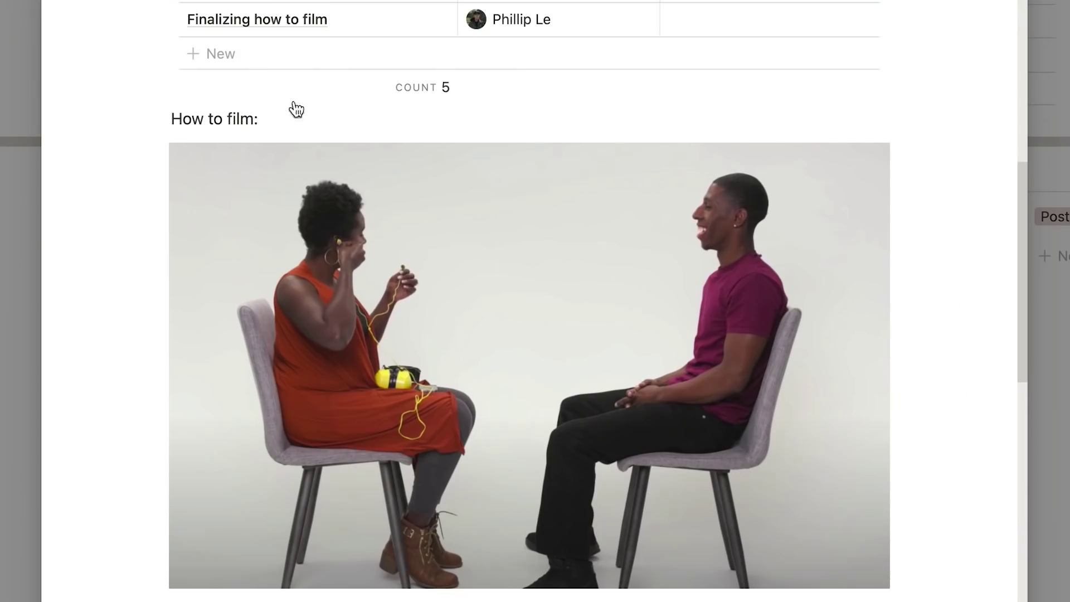
click(423, 222)
text(https://youtu.be/74pgM1Ddo-I)
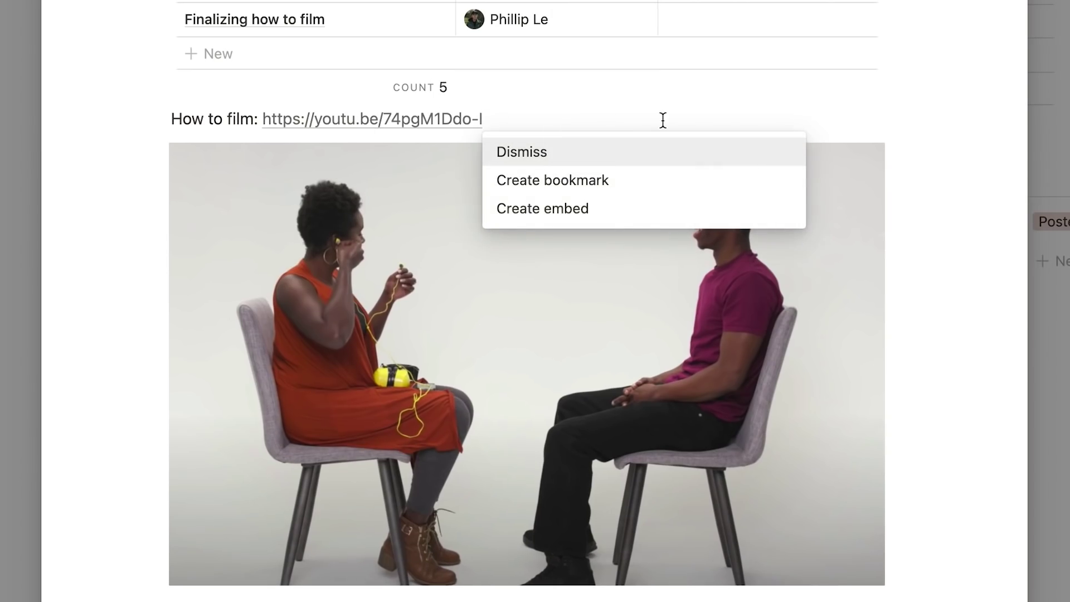
click(913, 118)
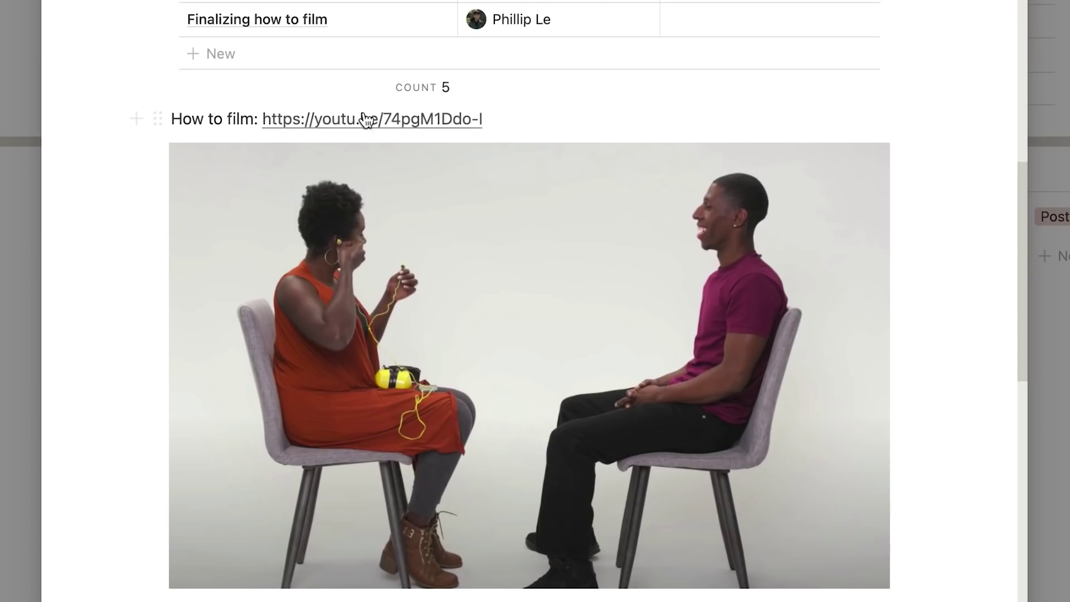
Insert a divider below the last image at the end of the "Unbox + QnA" card
scroll(724, 299, up, 15)
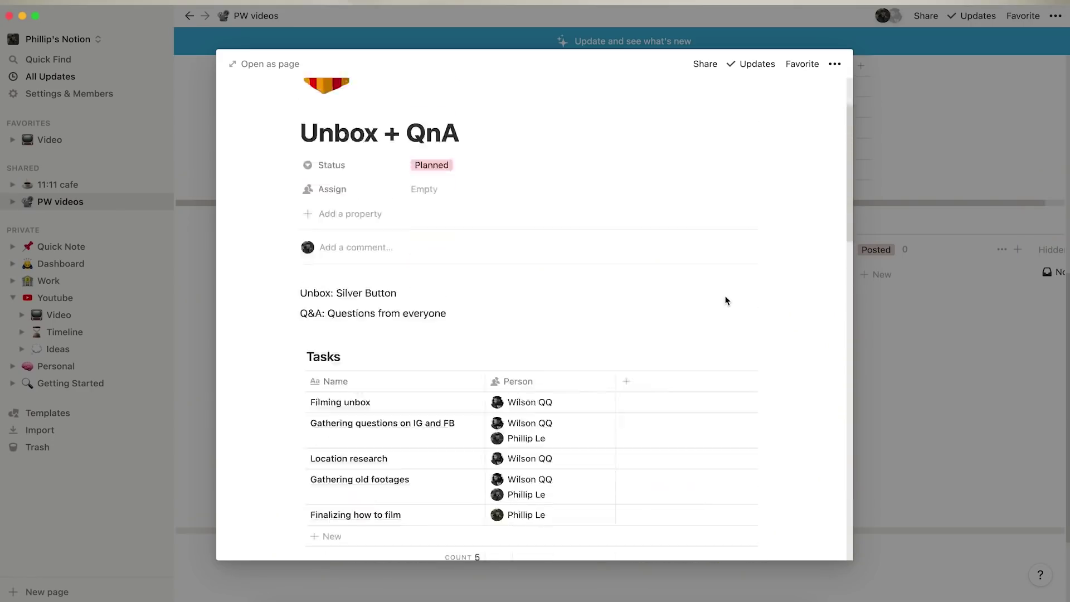
scroll(724, 300, down, 20)
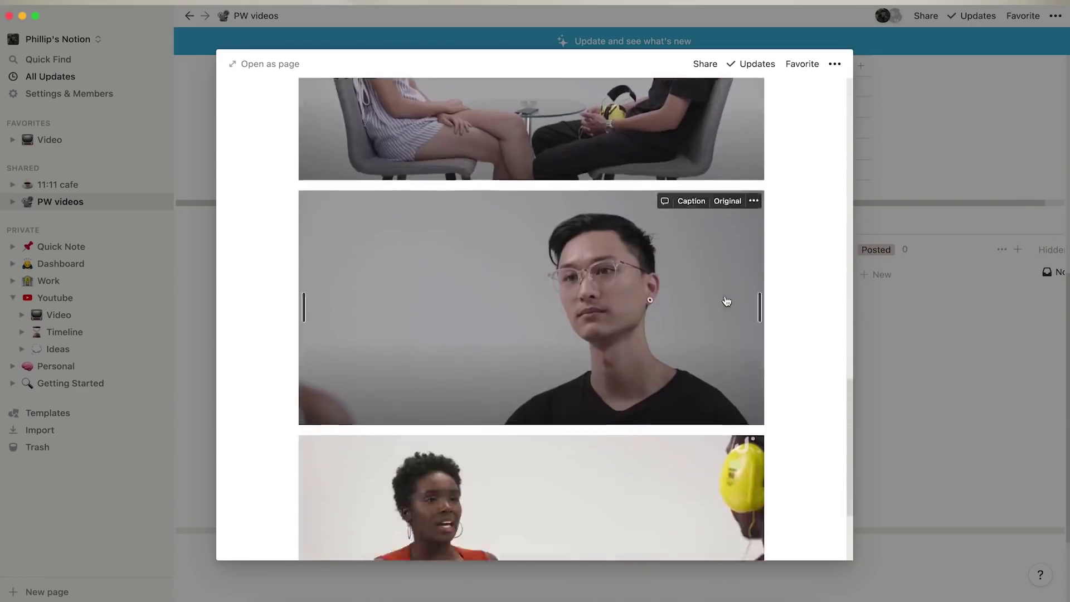
scroll(726, 301, down, 4)
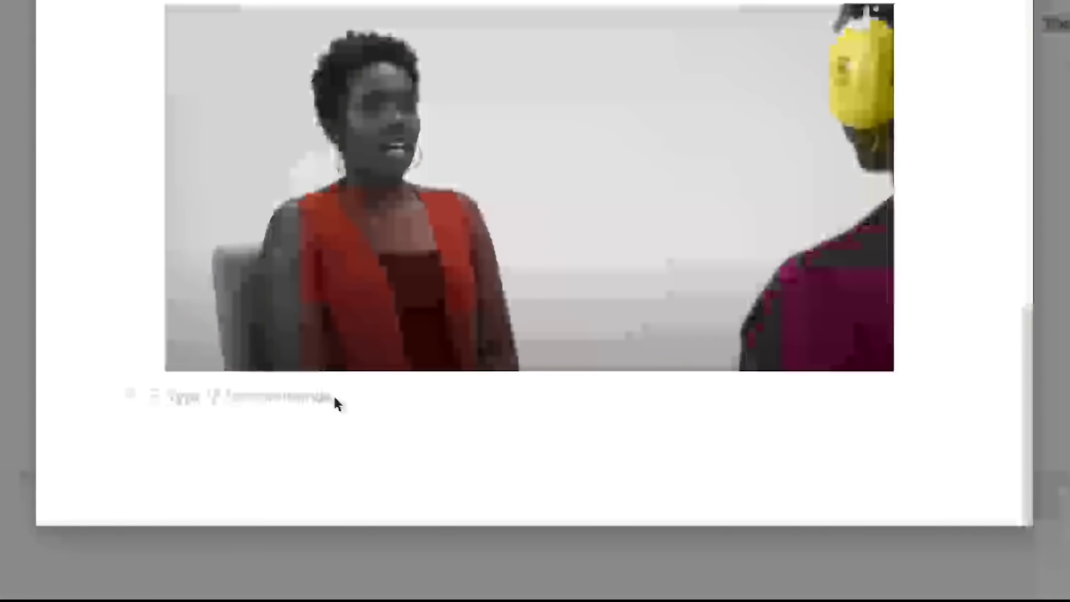
text(/)
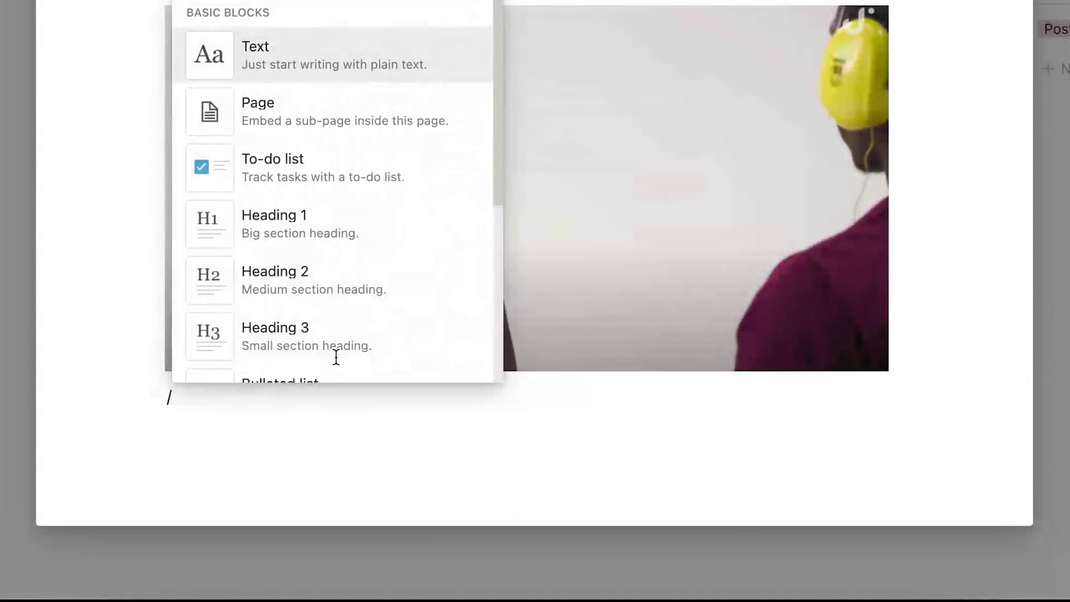
scroll(370, 225, down, 8)
scroll(370, 224, down, 10)
scroll(366, 223, up, 20)
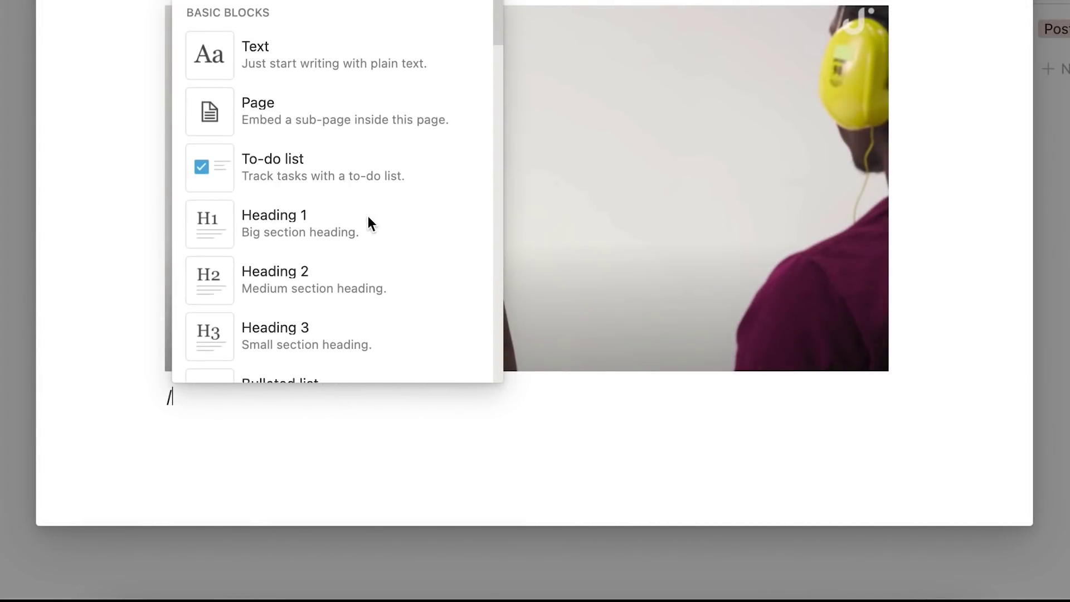
scroll(370, 223, down, 5)
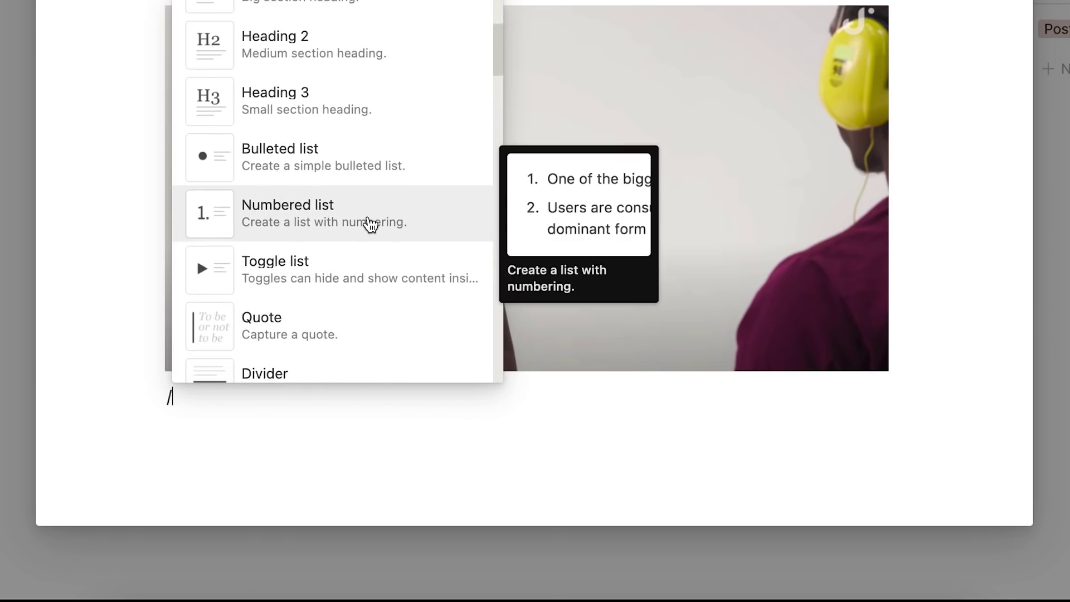
scroll(370, 223, down, 3)
key(BackSpace)
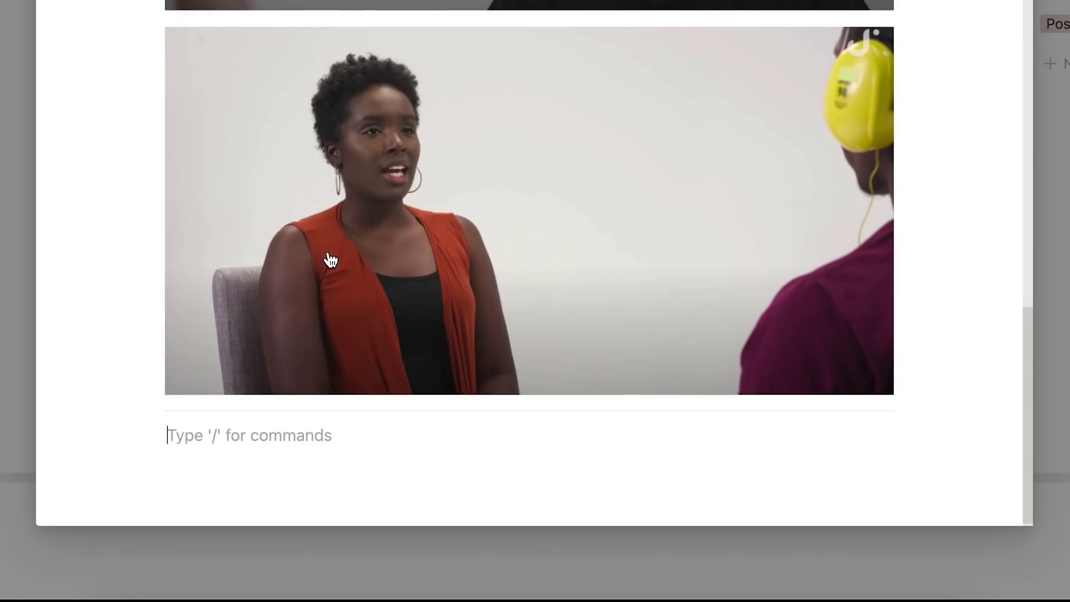